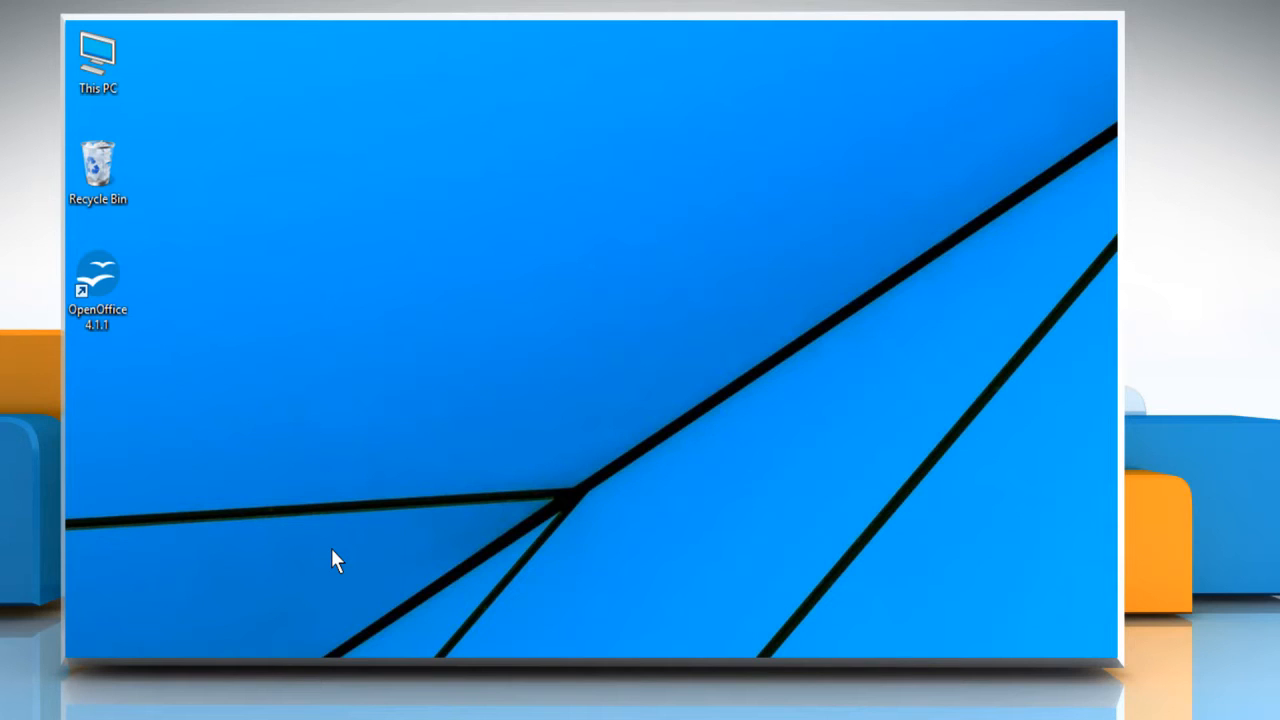
Bring up the context menu of the OpenOffice desktop shortcut.
right_click(100, 282)
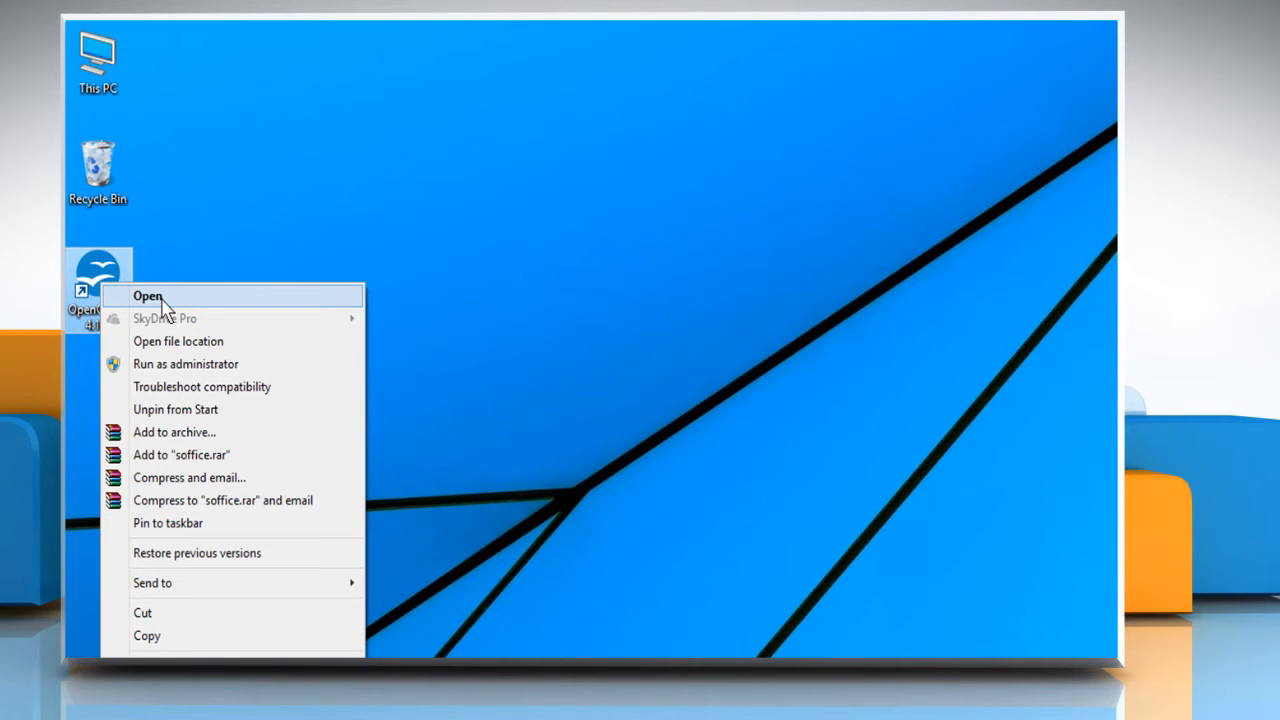
Launch OpenOffice, open the existing My Database file and reach the Data From form's actions.
click(150, 300)
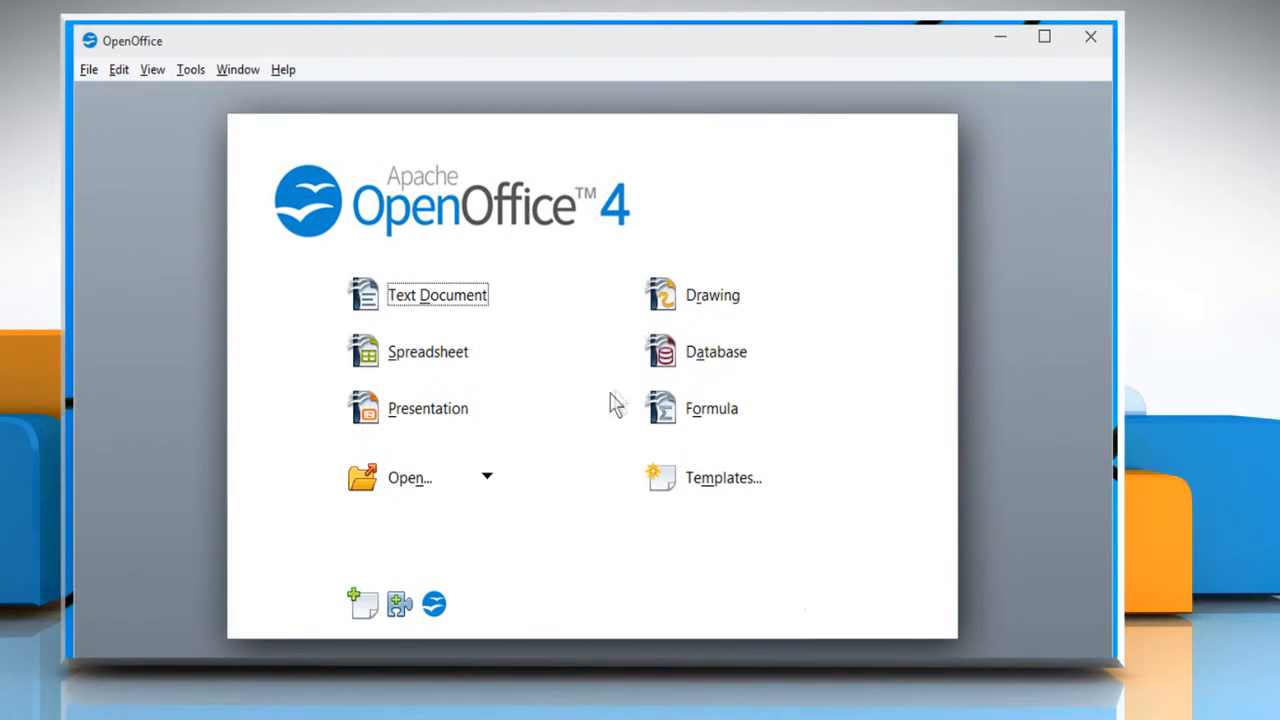
click(757, 363)
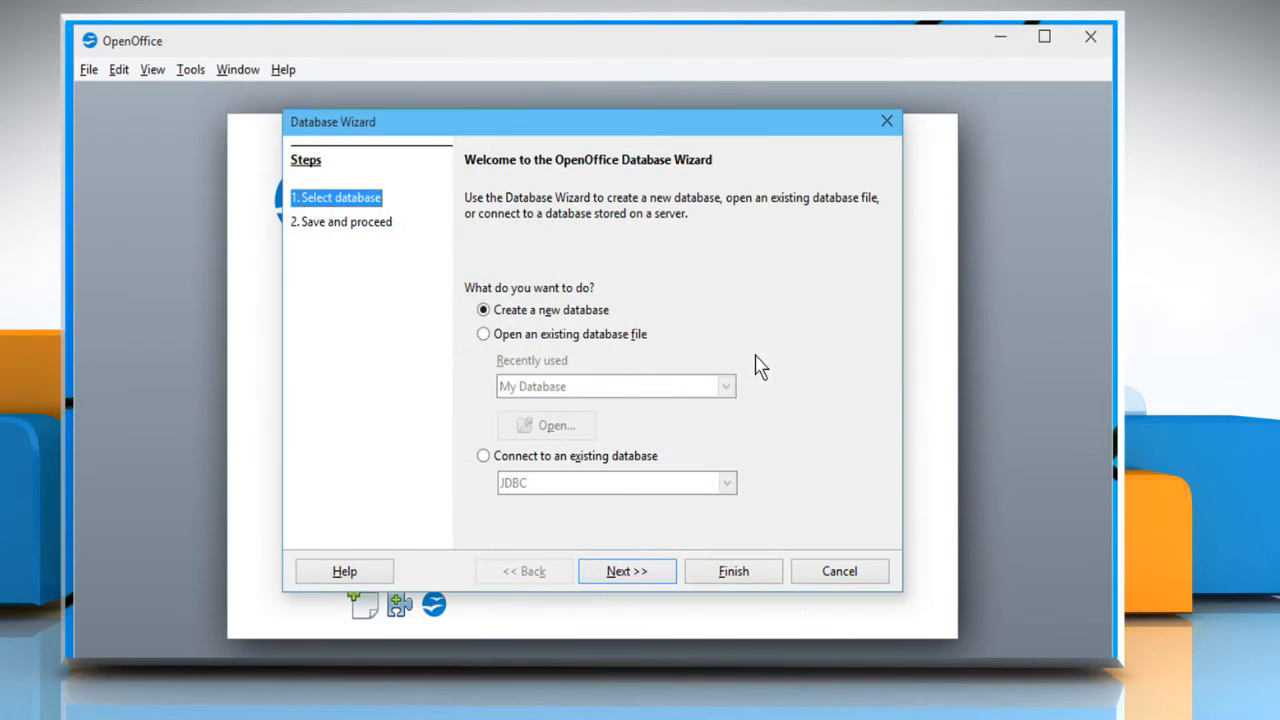
click(510, 334)
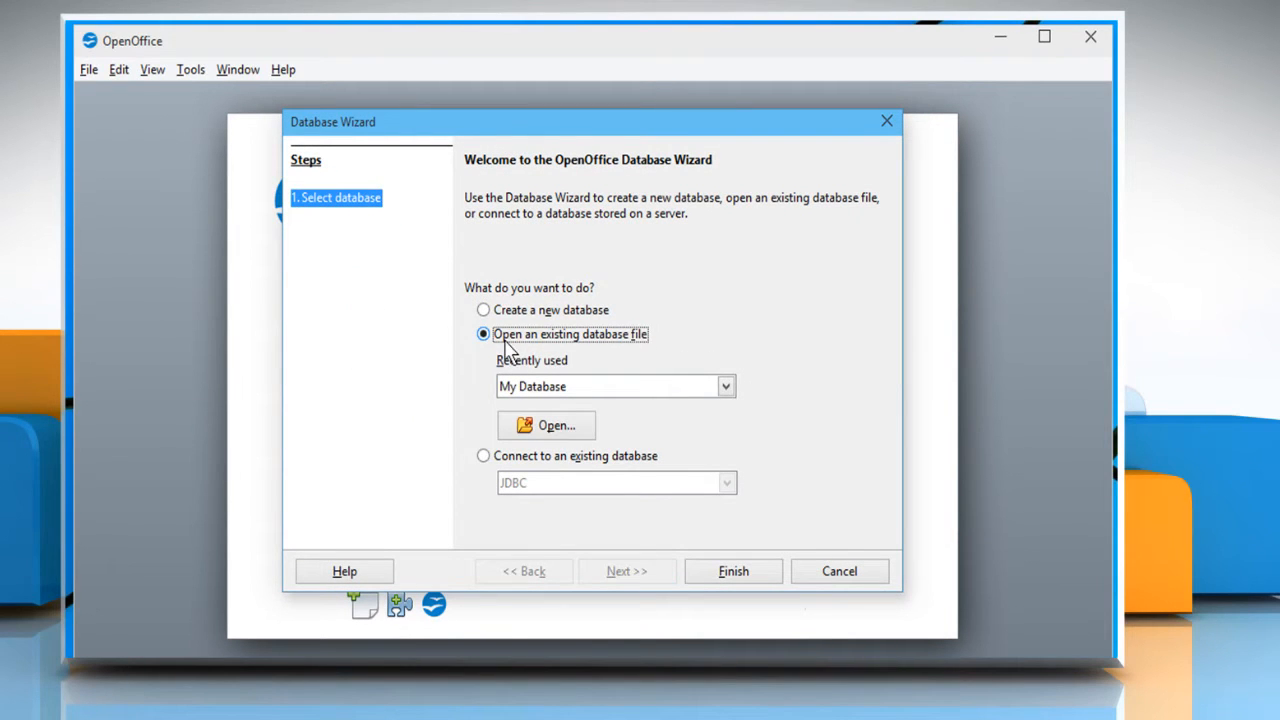
click(595, 392)
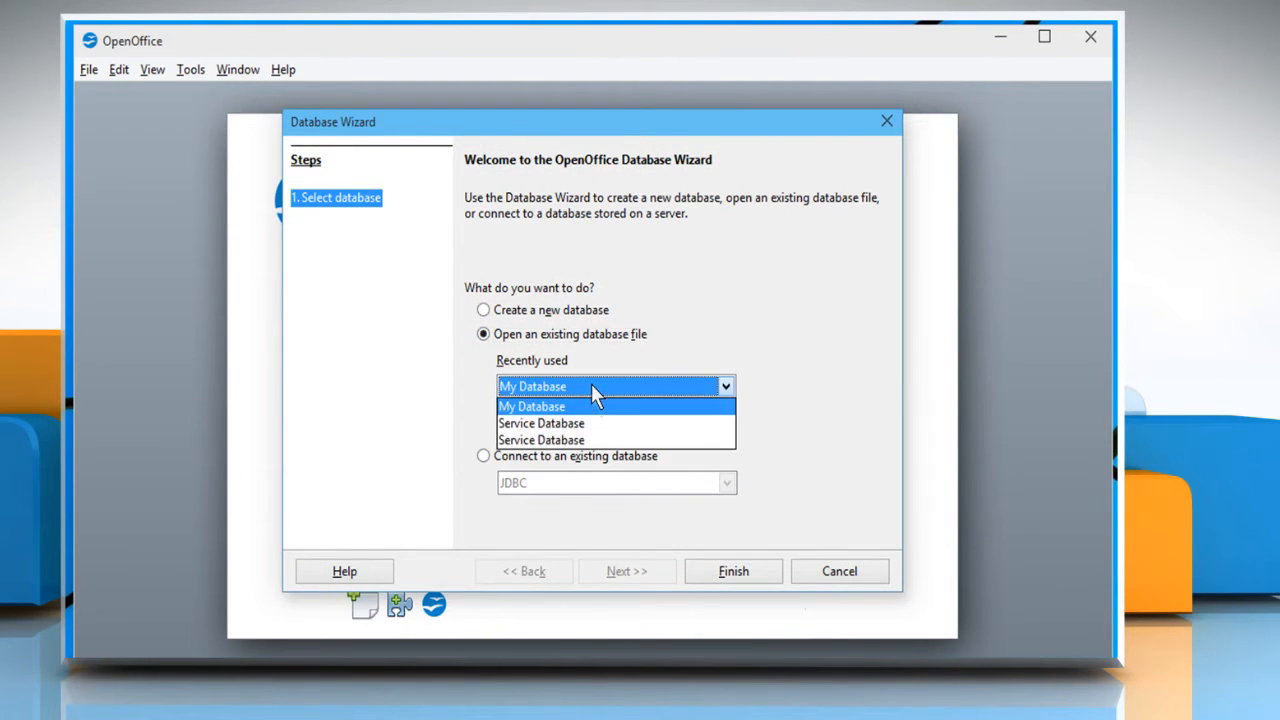
click(578, 410)
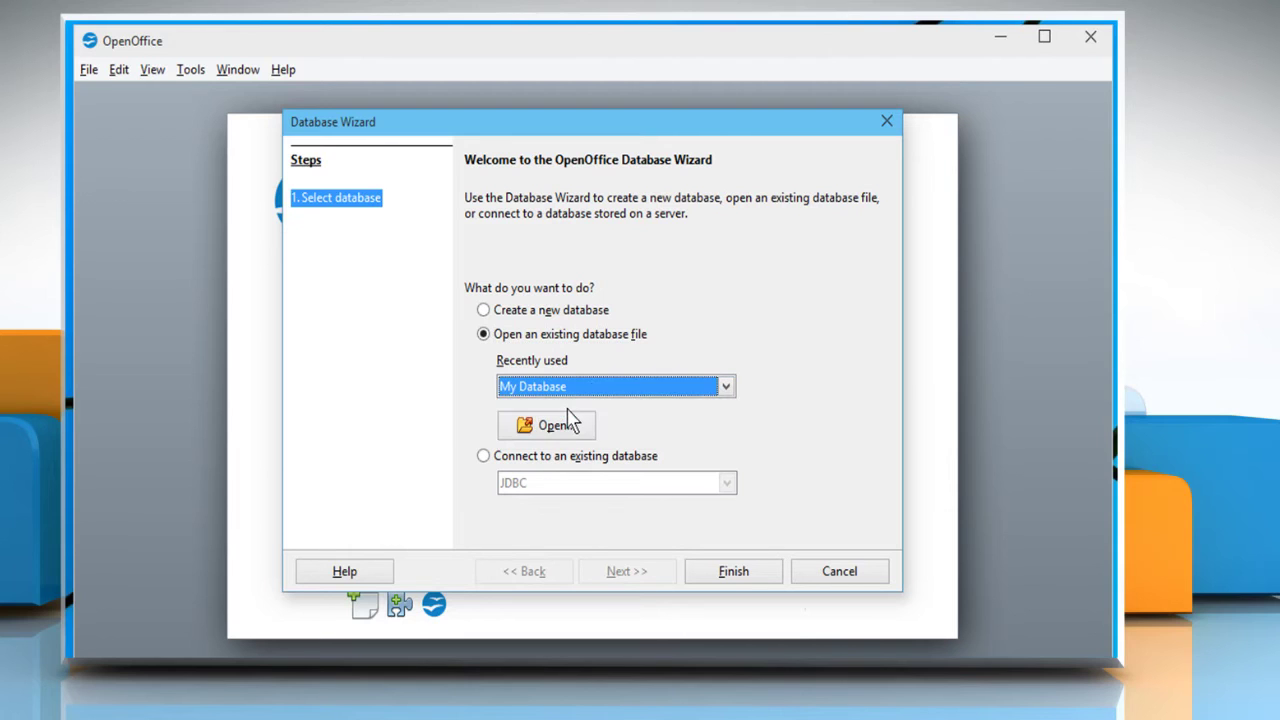
click(733, 571)
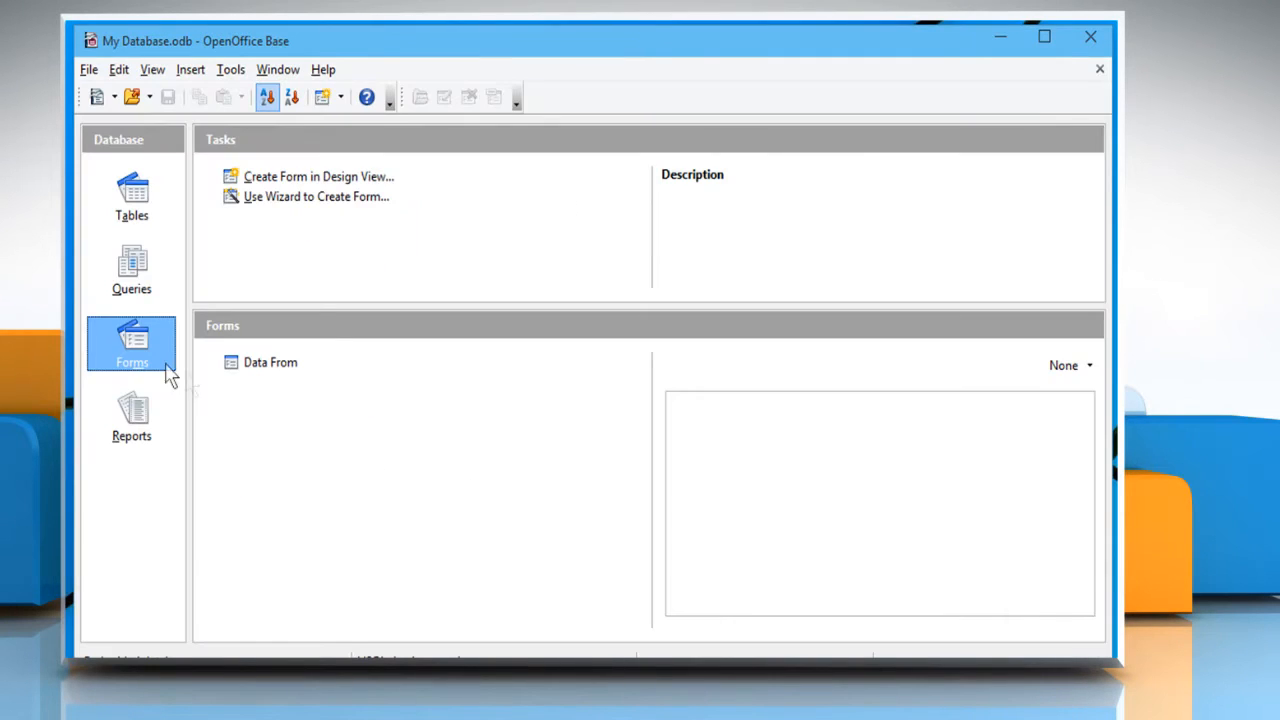
right_click(285, 368)
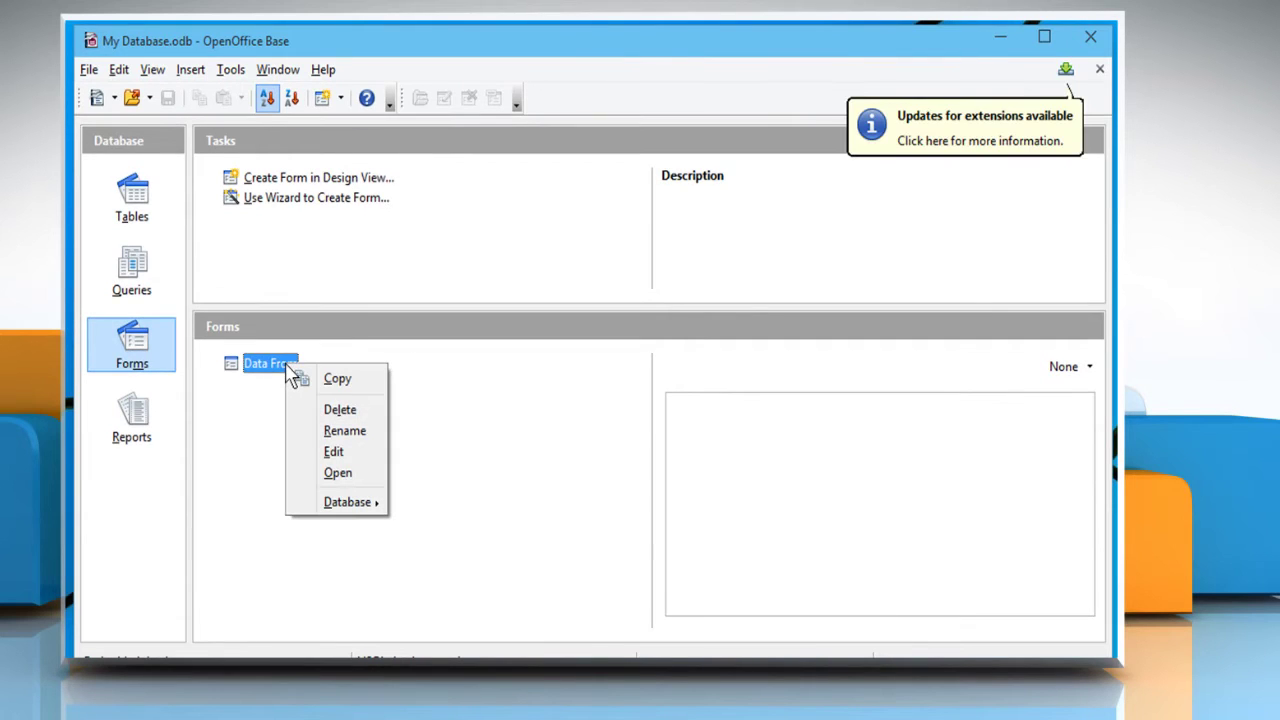
Enter form edit mode and draw a new list box below the Description field.
click(333, 453)
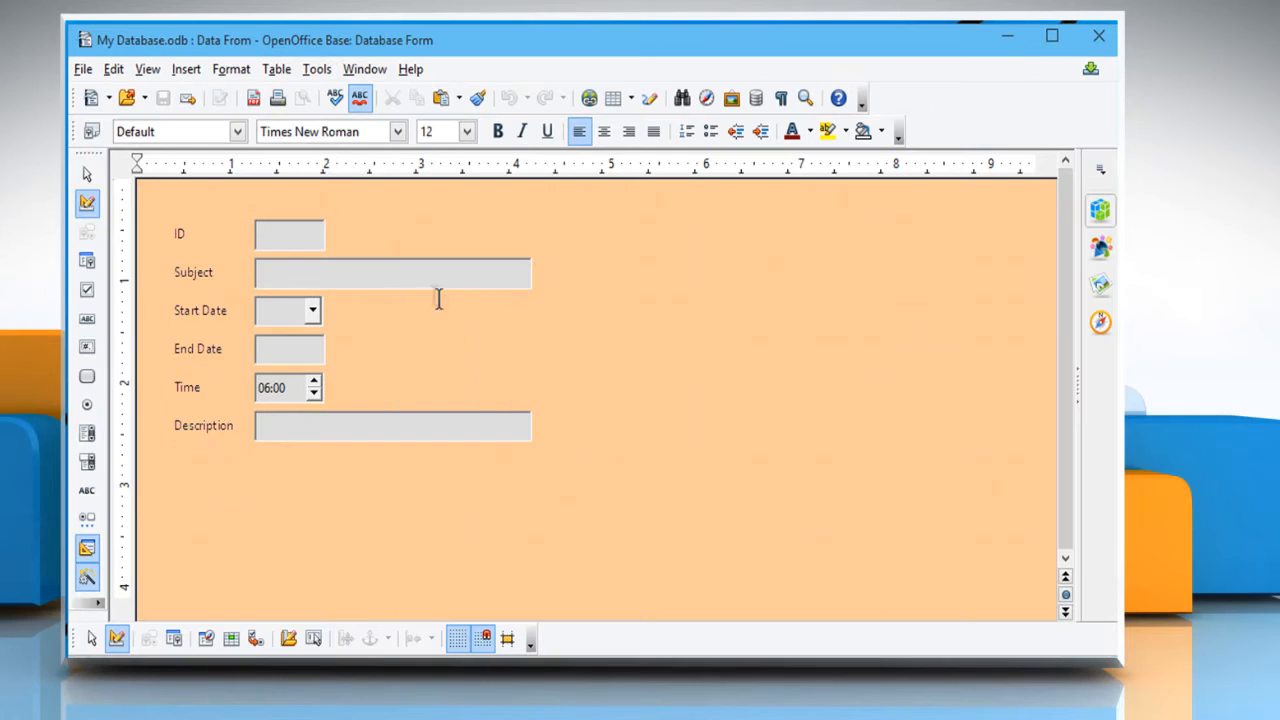
click(389, 278)
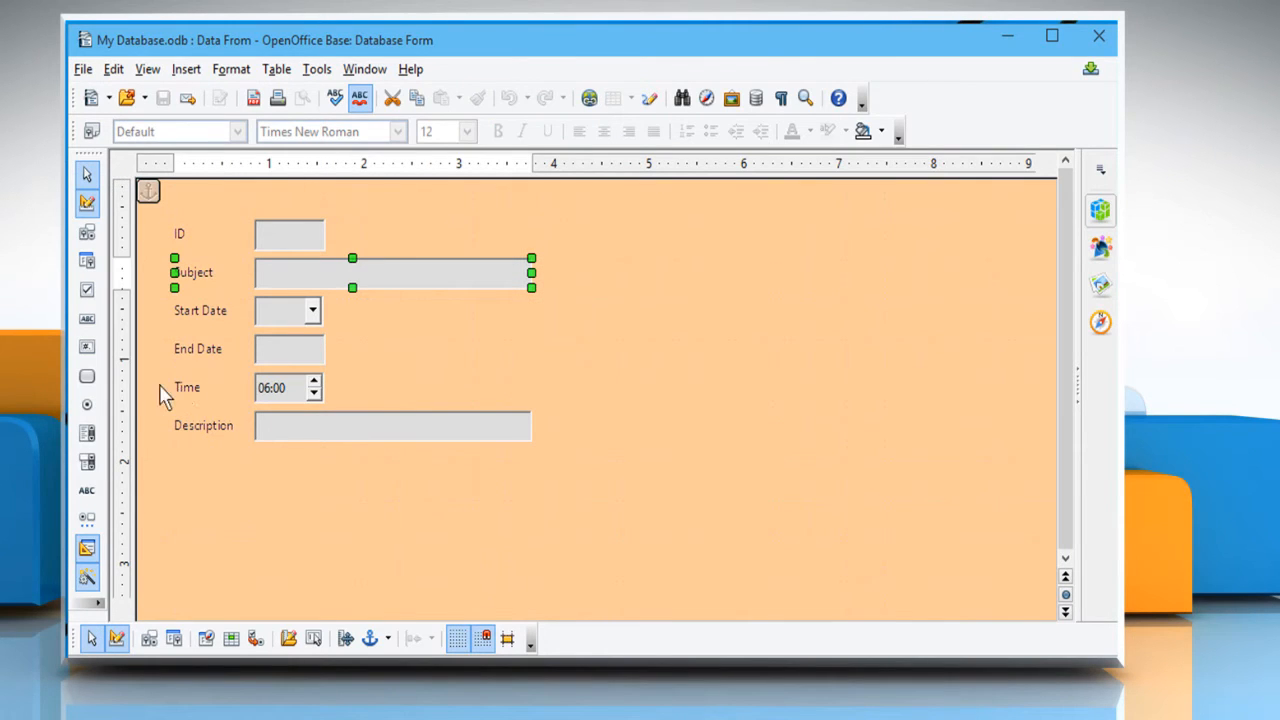
click(89, 437)
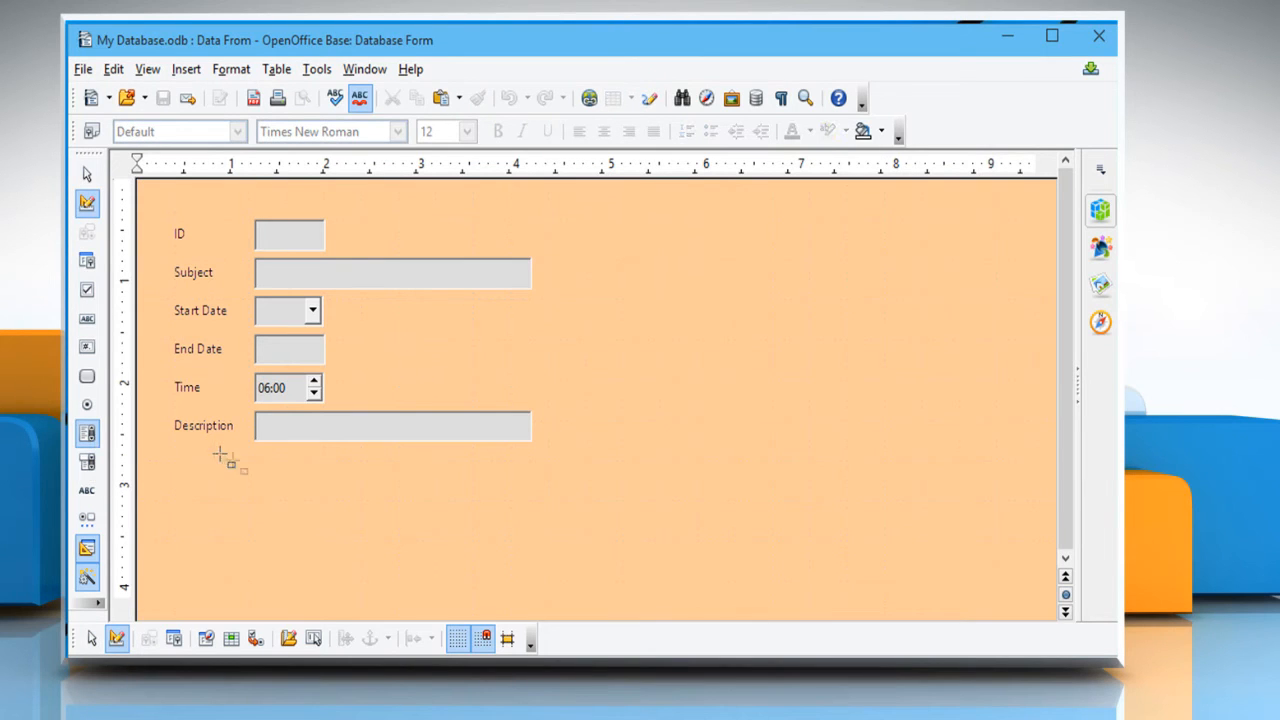
drag(255, 480, 427, 523)
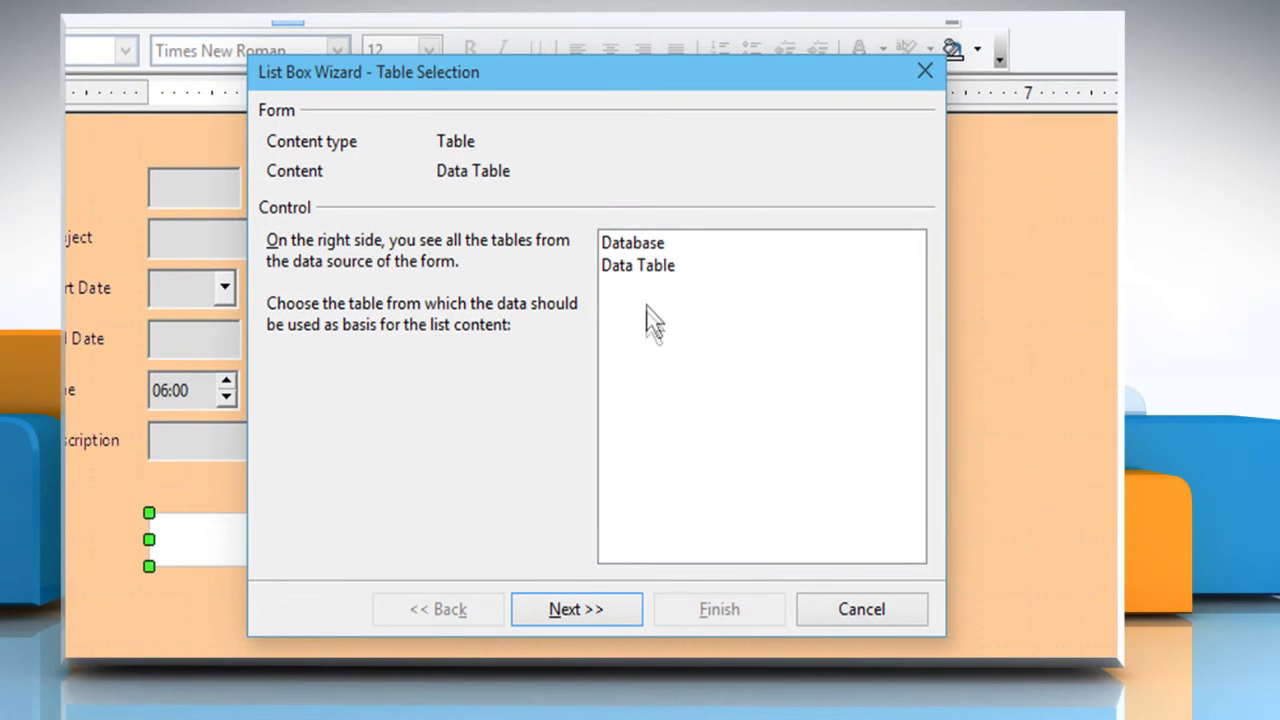
Source the list box from the Database table showing Type, linking Subject to ID, and finish the wizard.
click(656, 247)
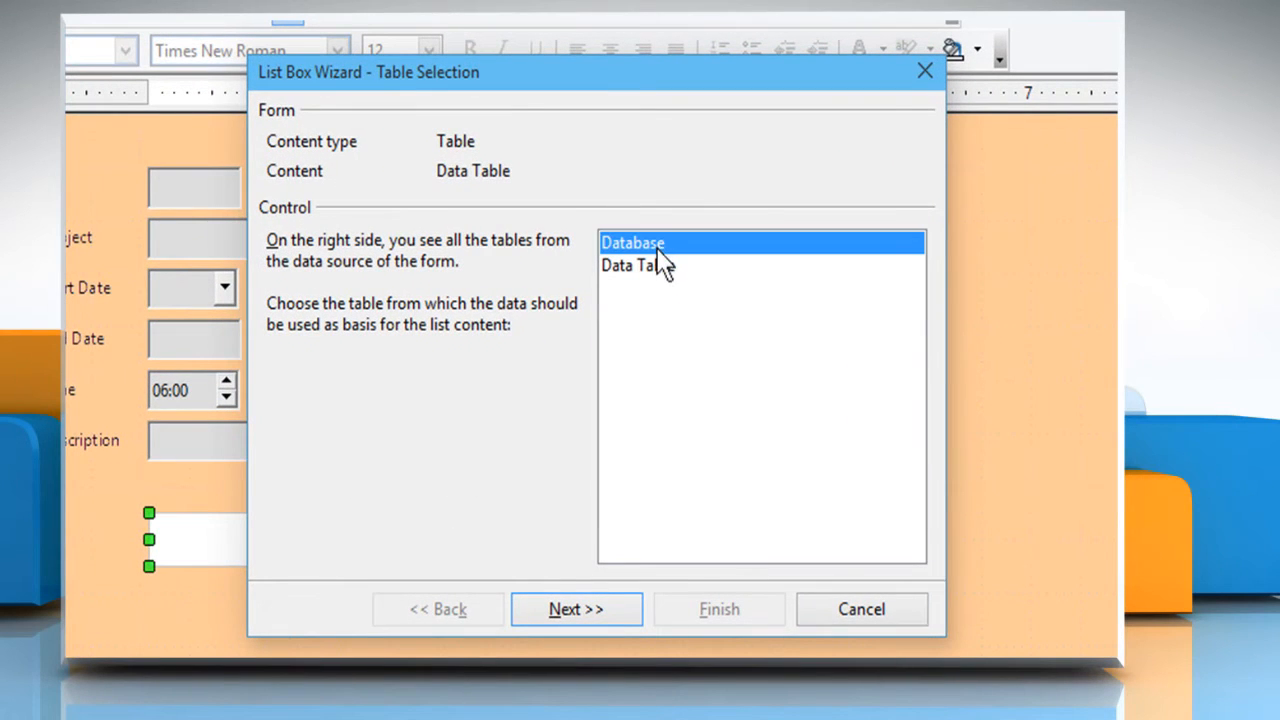
click(600, 609)
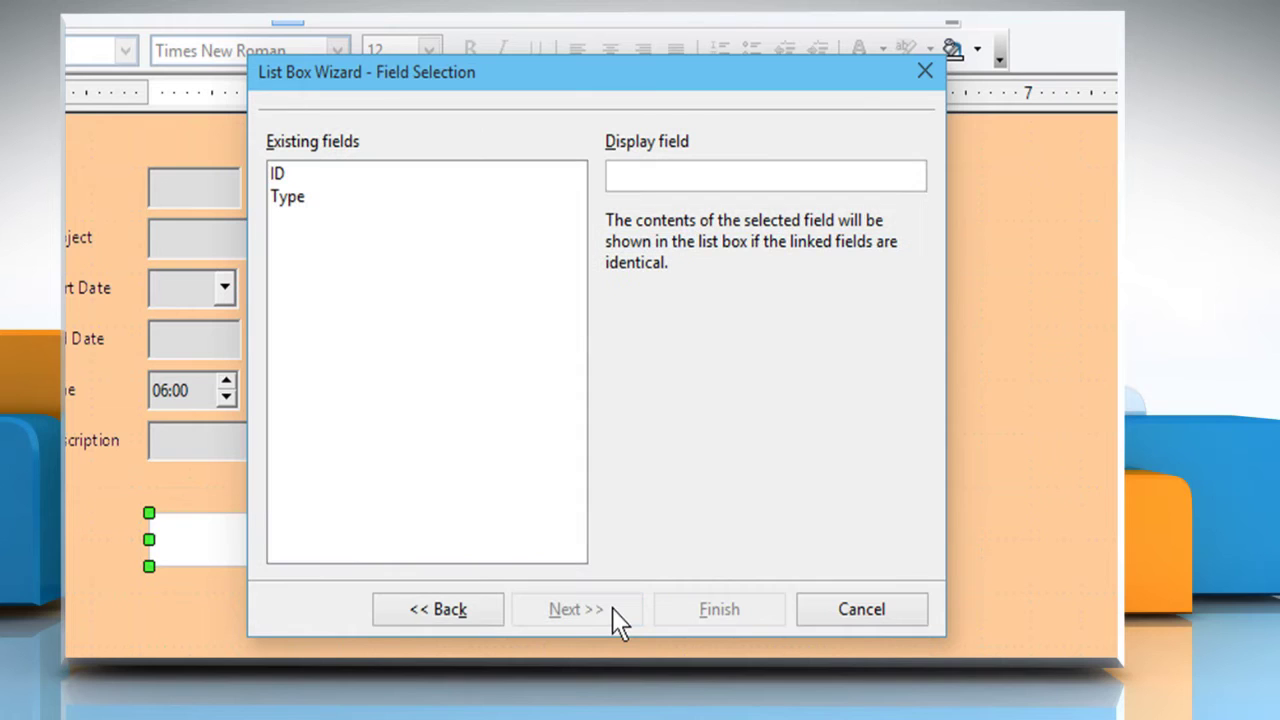
click(293, 200)
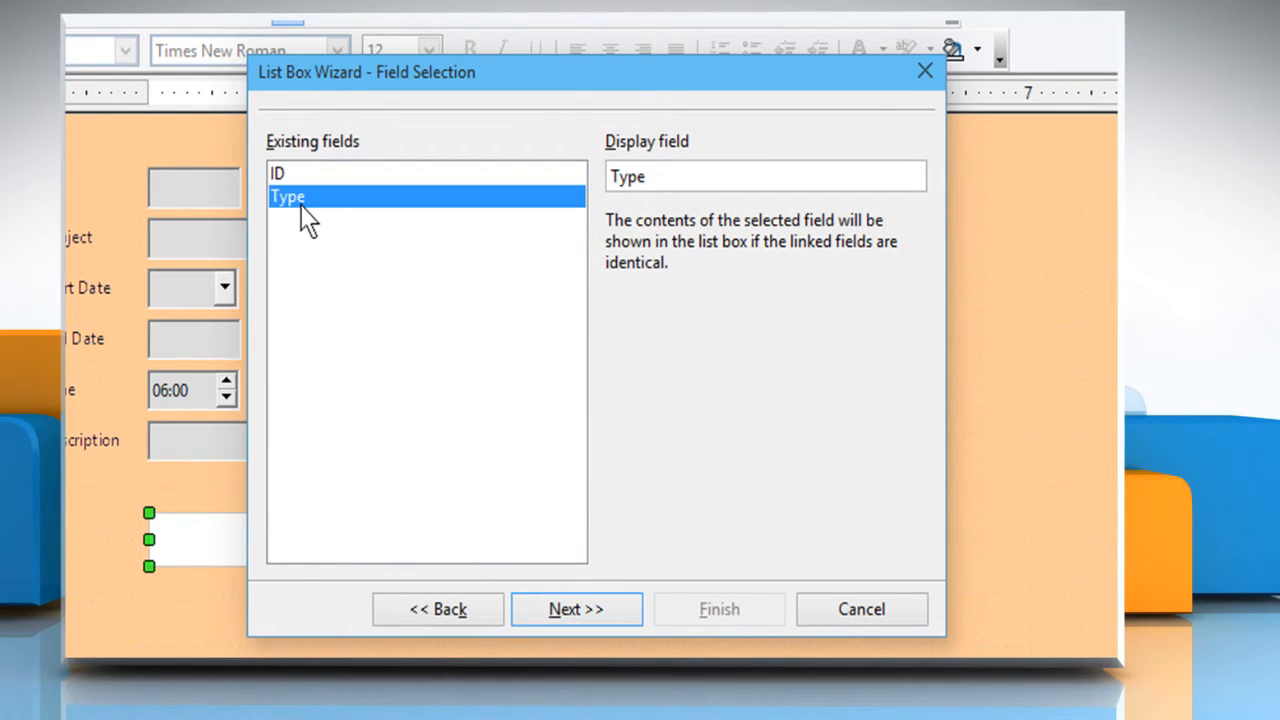
click(576, 609)
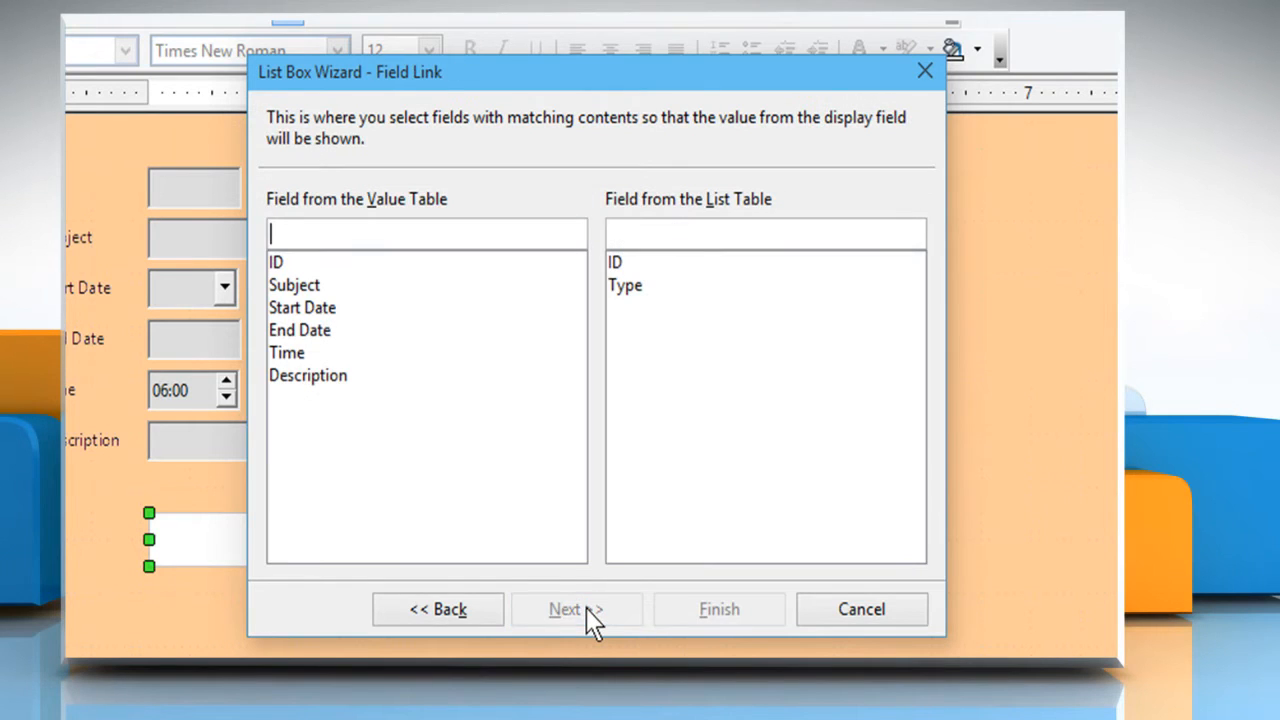
click(298, 286)
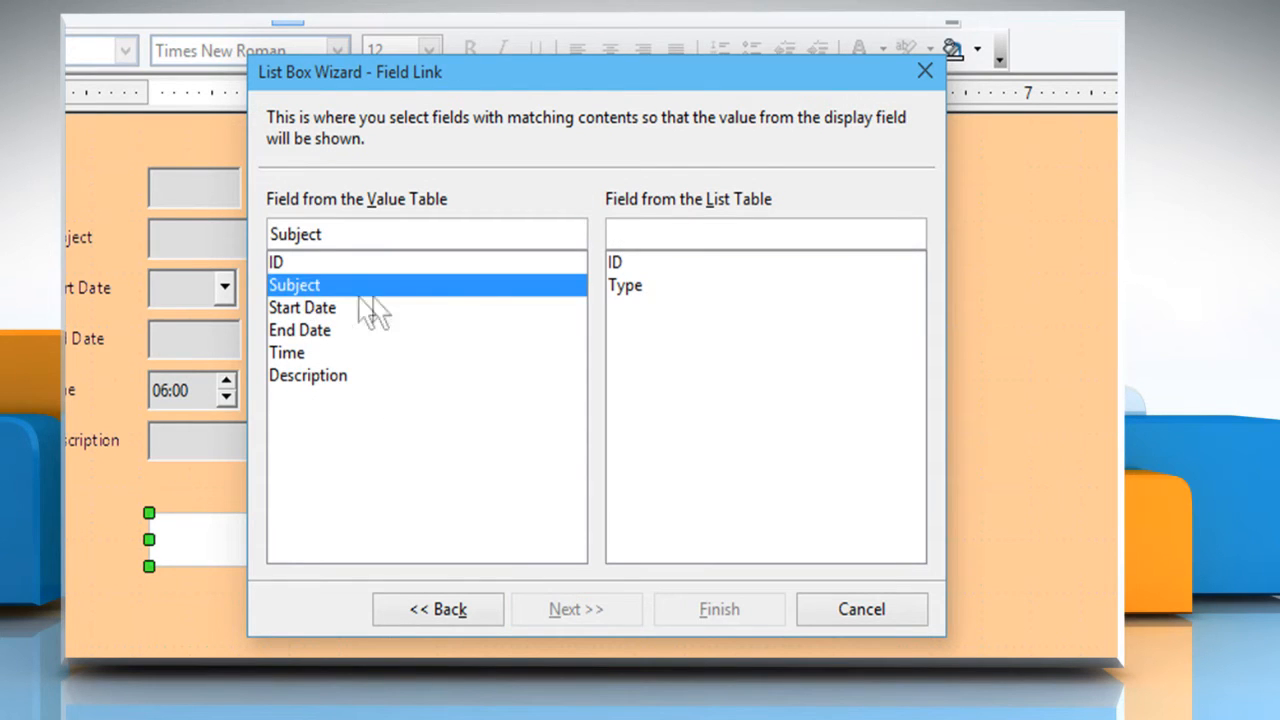
click(620, 262)
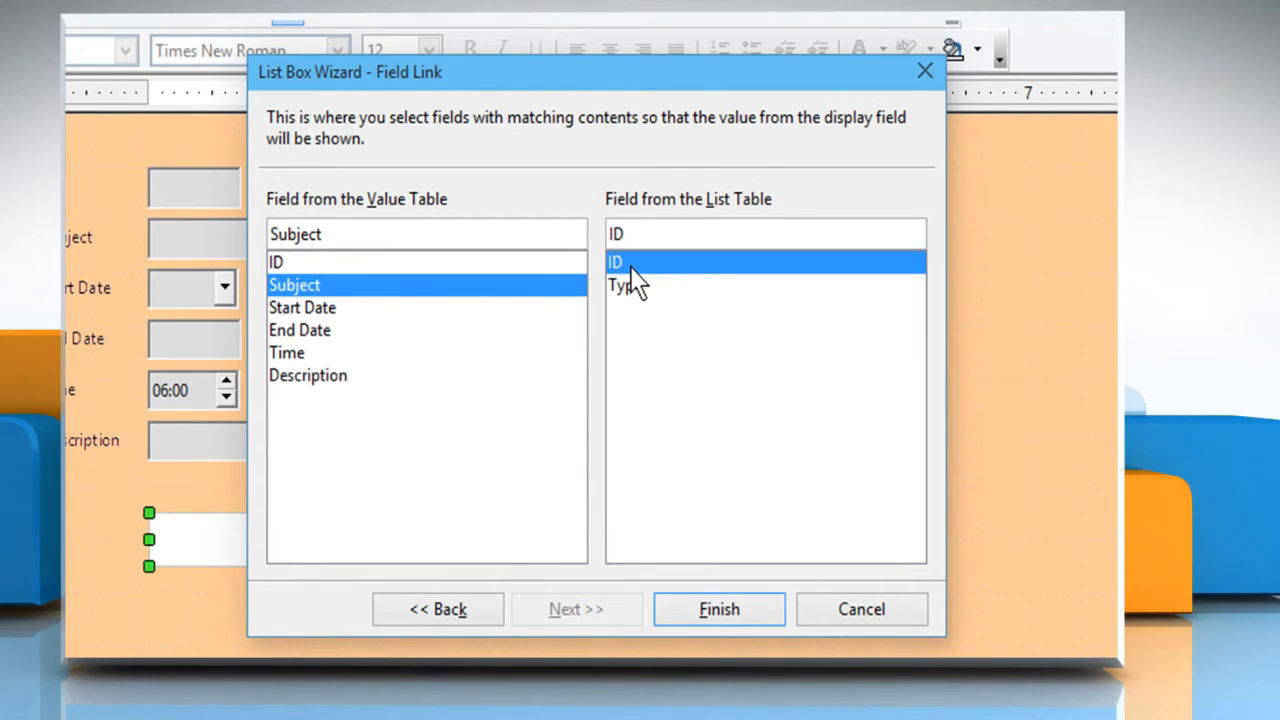
click(720, 610)
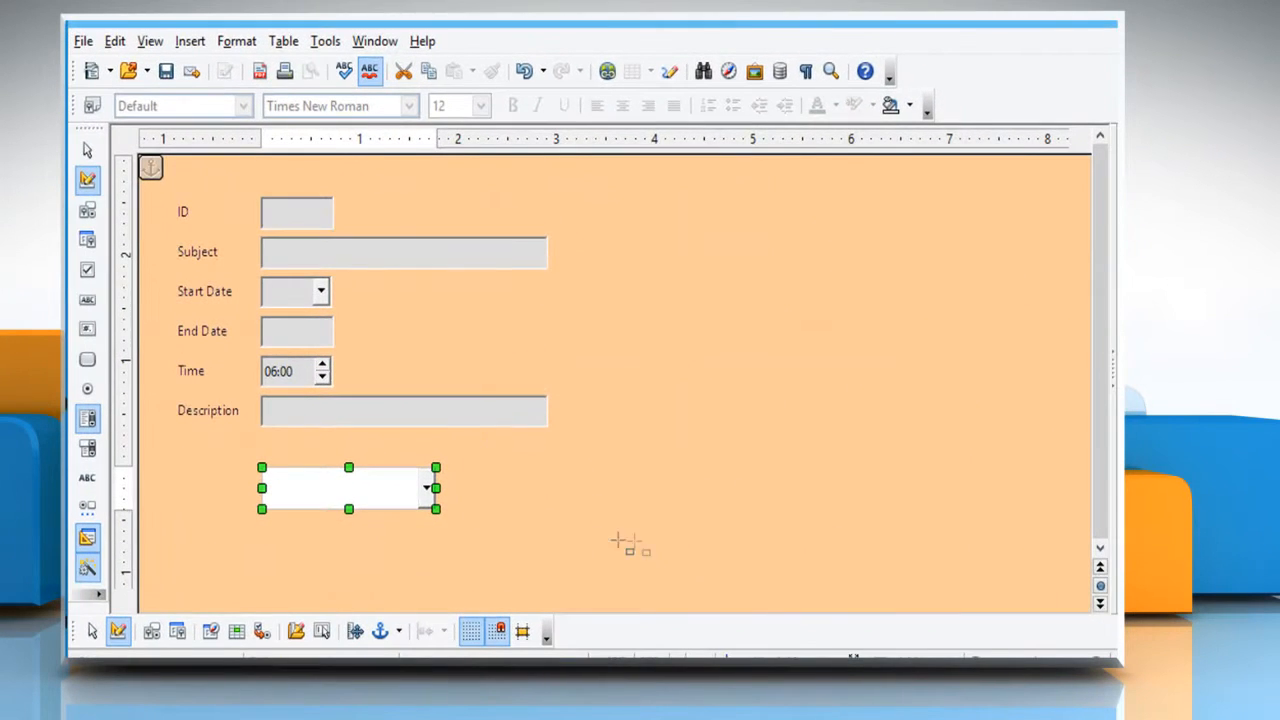
Give the list box a near-black border colour and a 3D look border.
double_click(376, 492)
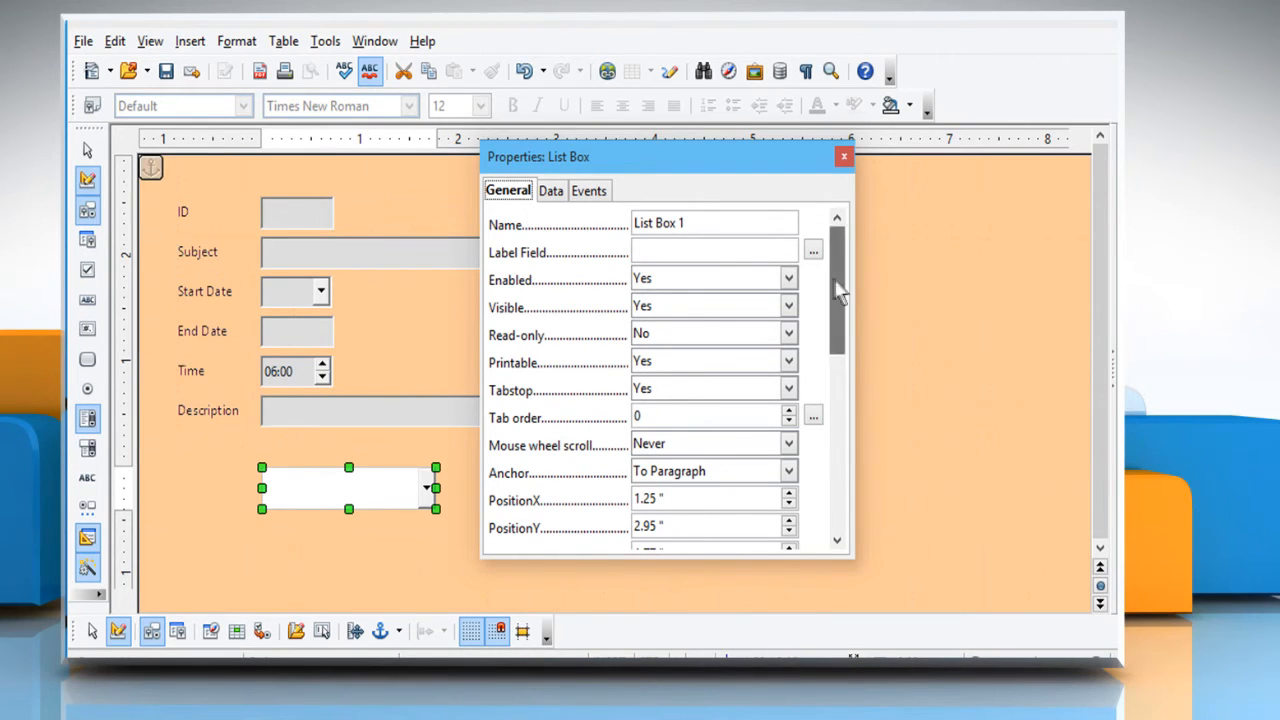
drag(838, 290, 838, 440)
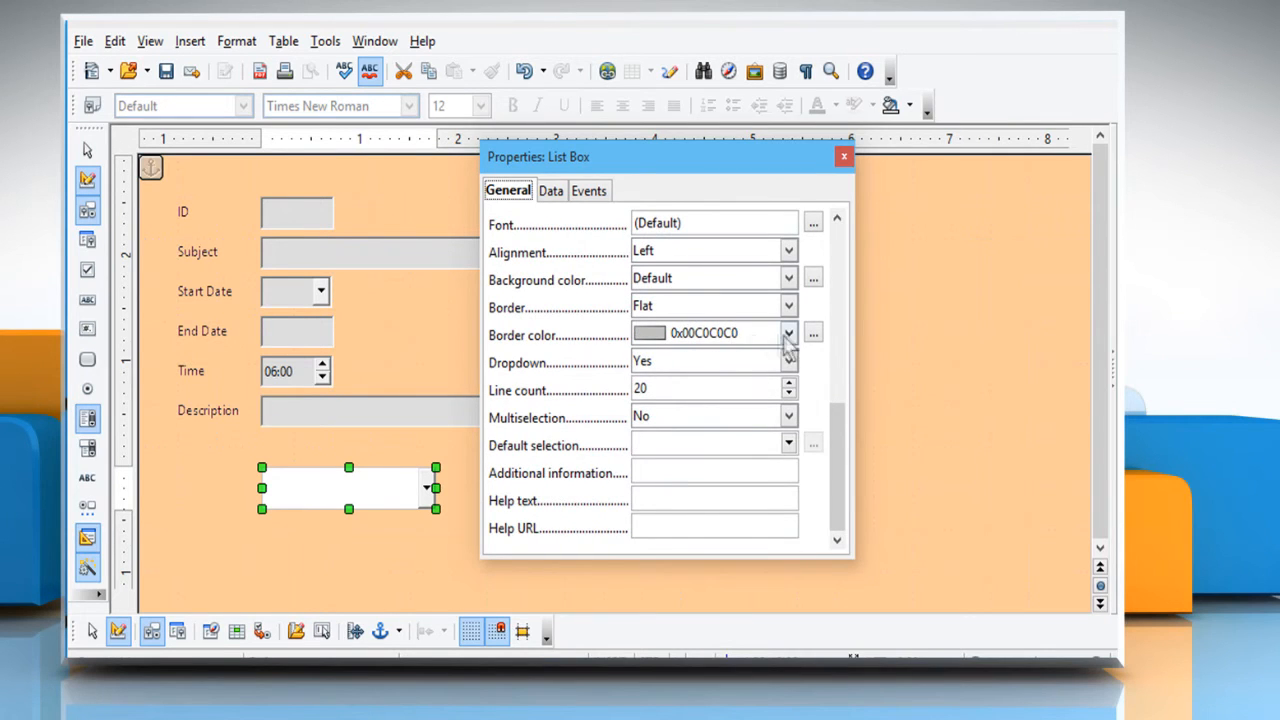
click(813, 335)
click(527, 532)
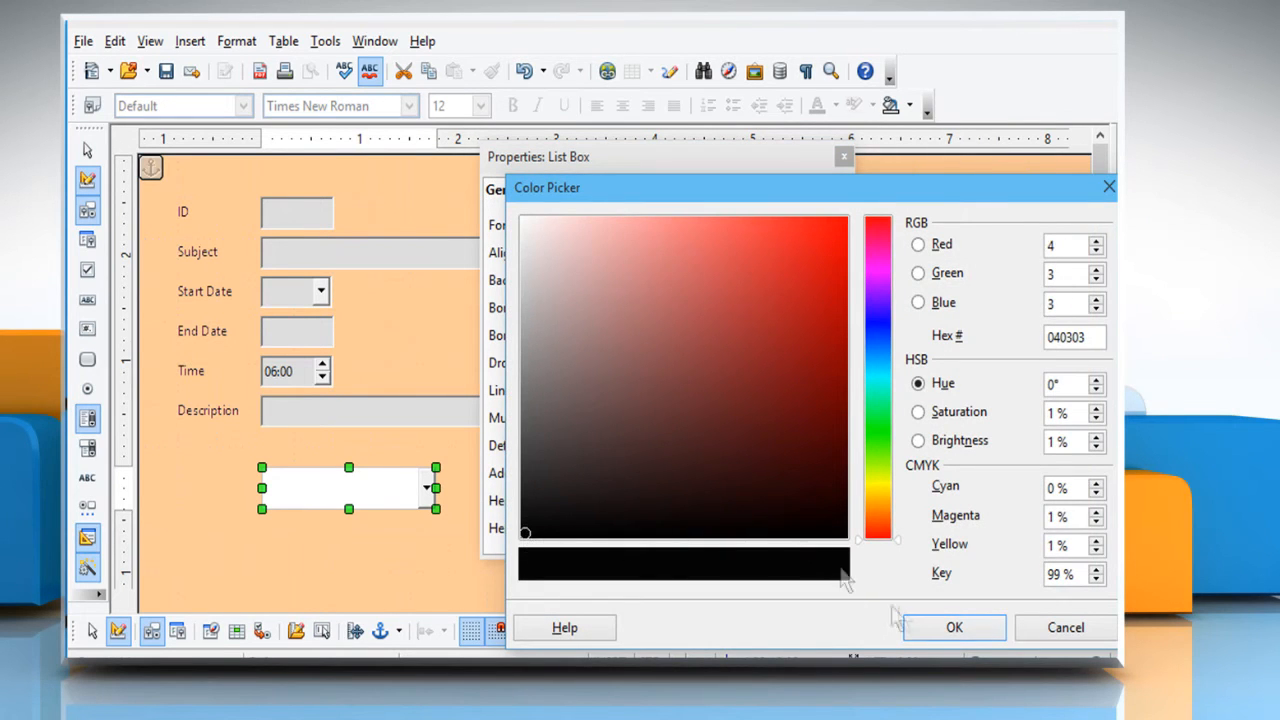
click(940, 627)
click(789, 307)
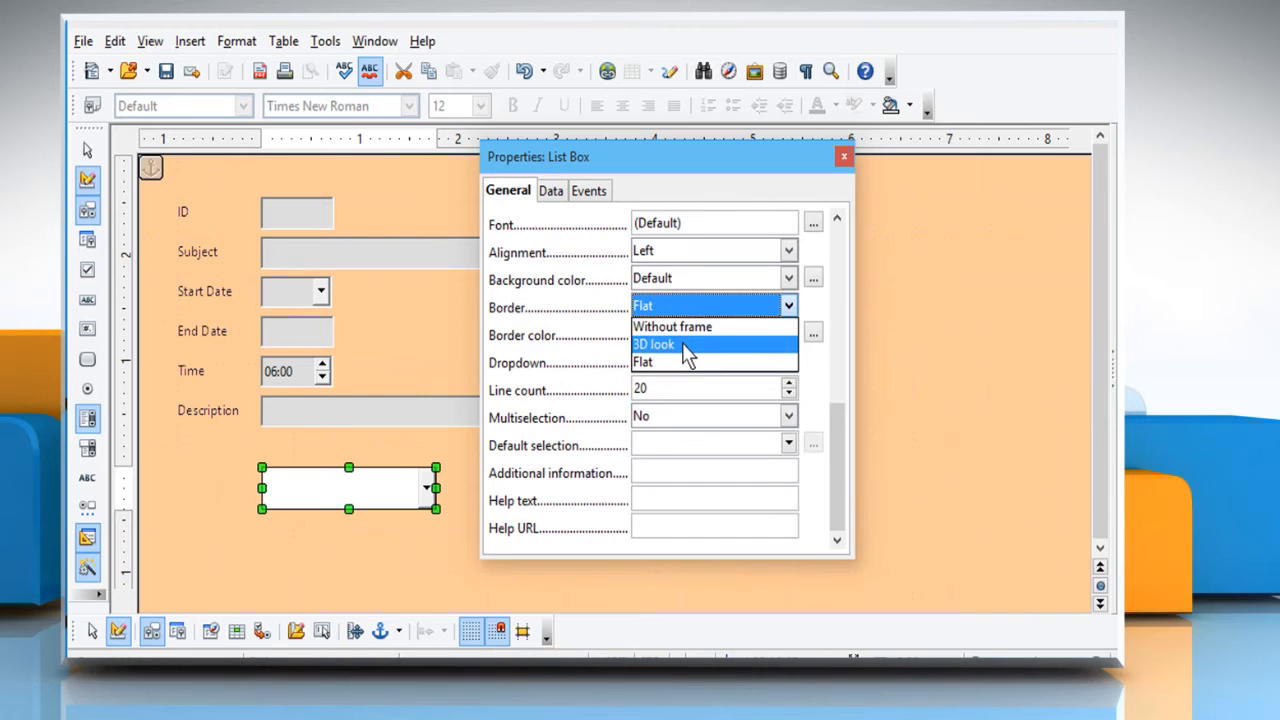
click(700, 335)
Set the list box background colour to light grey.
click(813, 279)
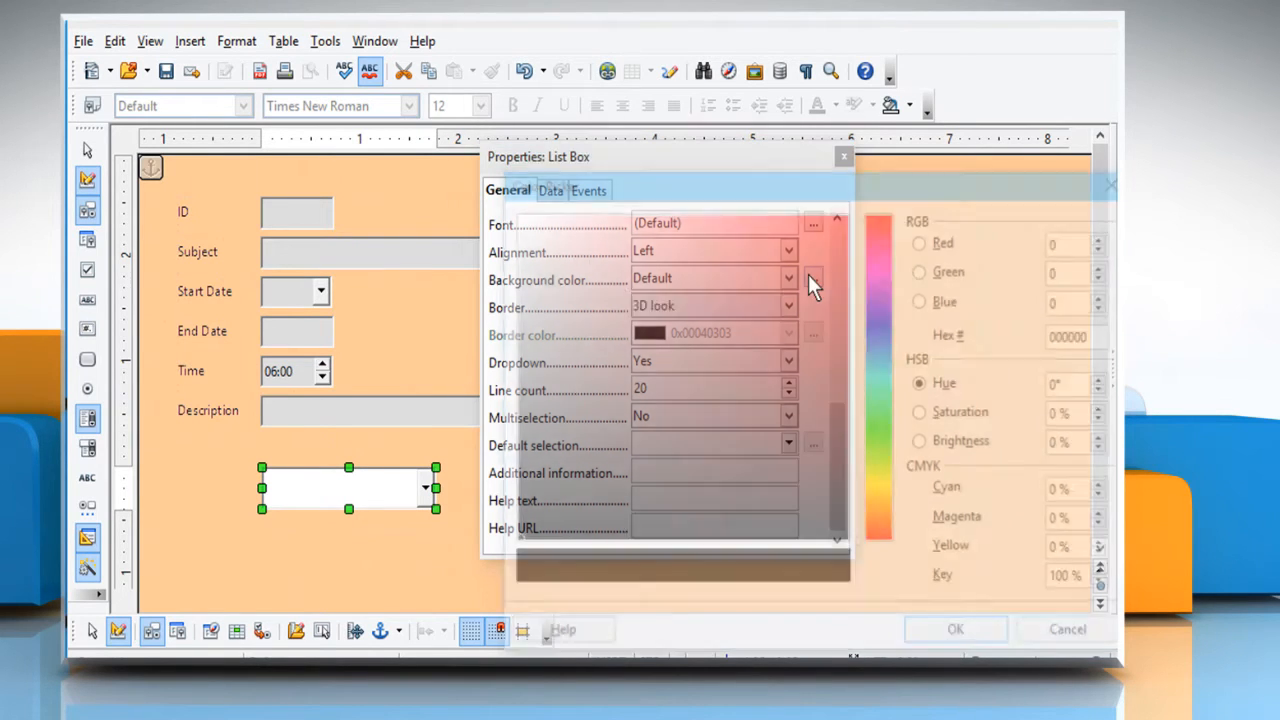
click(524, 262)
drag(524, 262, 524, 278)
click(950, 627)
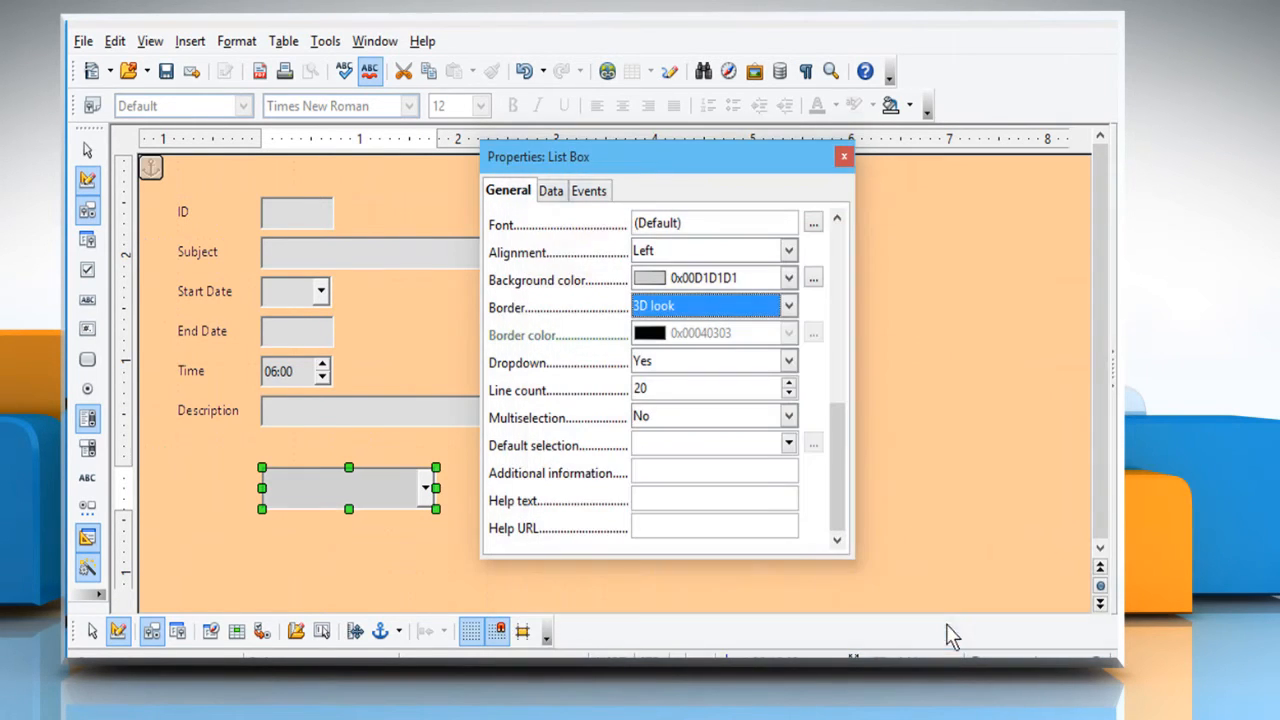
Switch the form to live mode and choose Health in the new drop-down list.
click(844, 156)
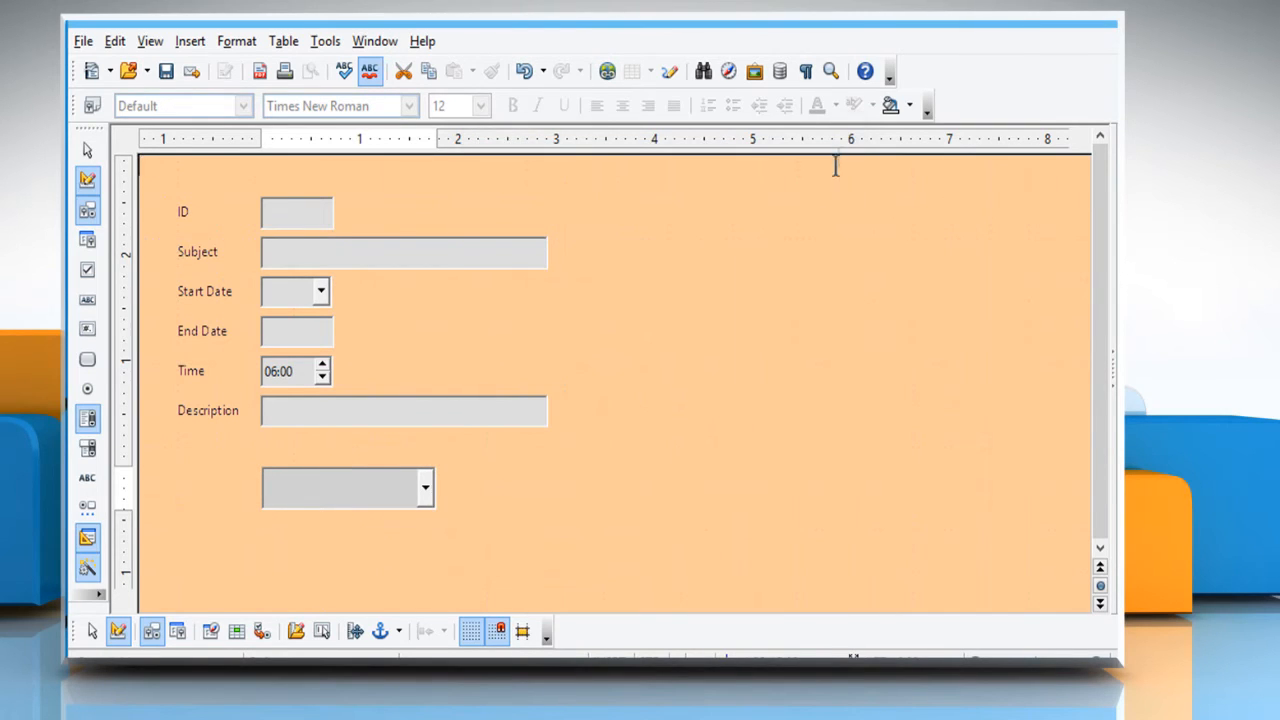
click(581, 421)
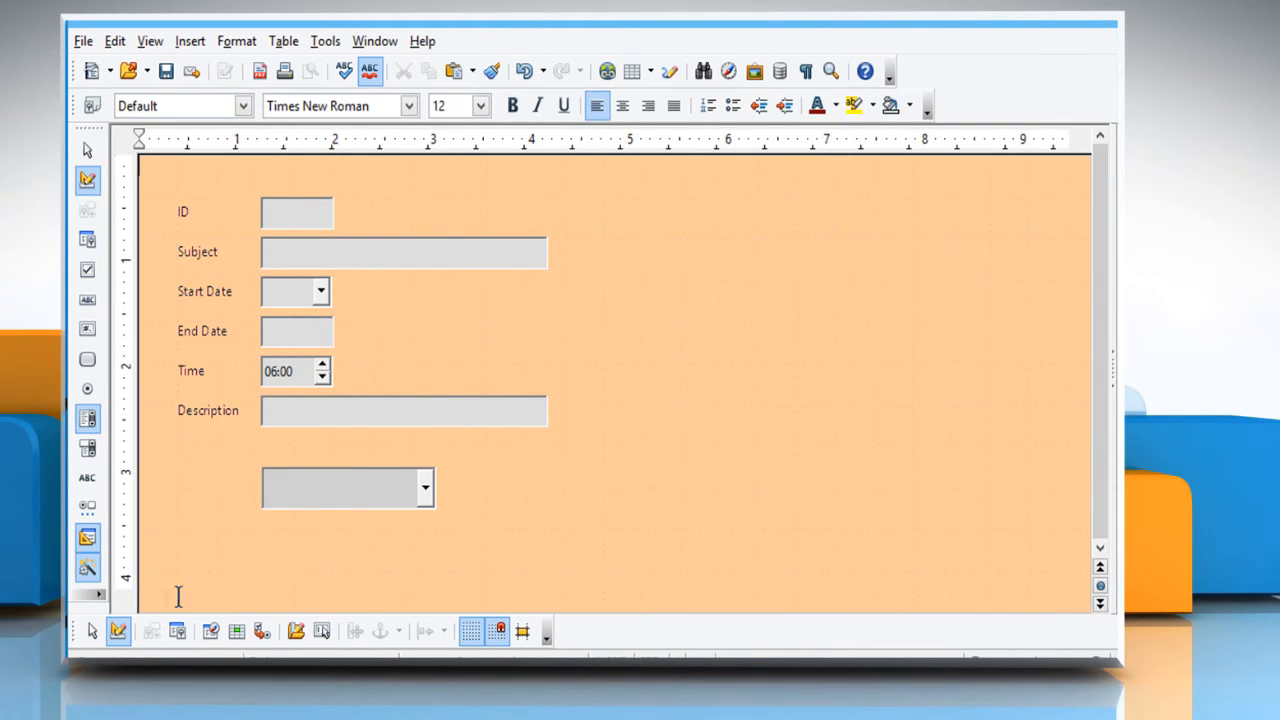
click(118, 631)
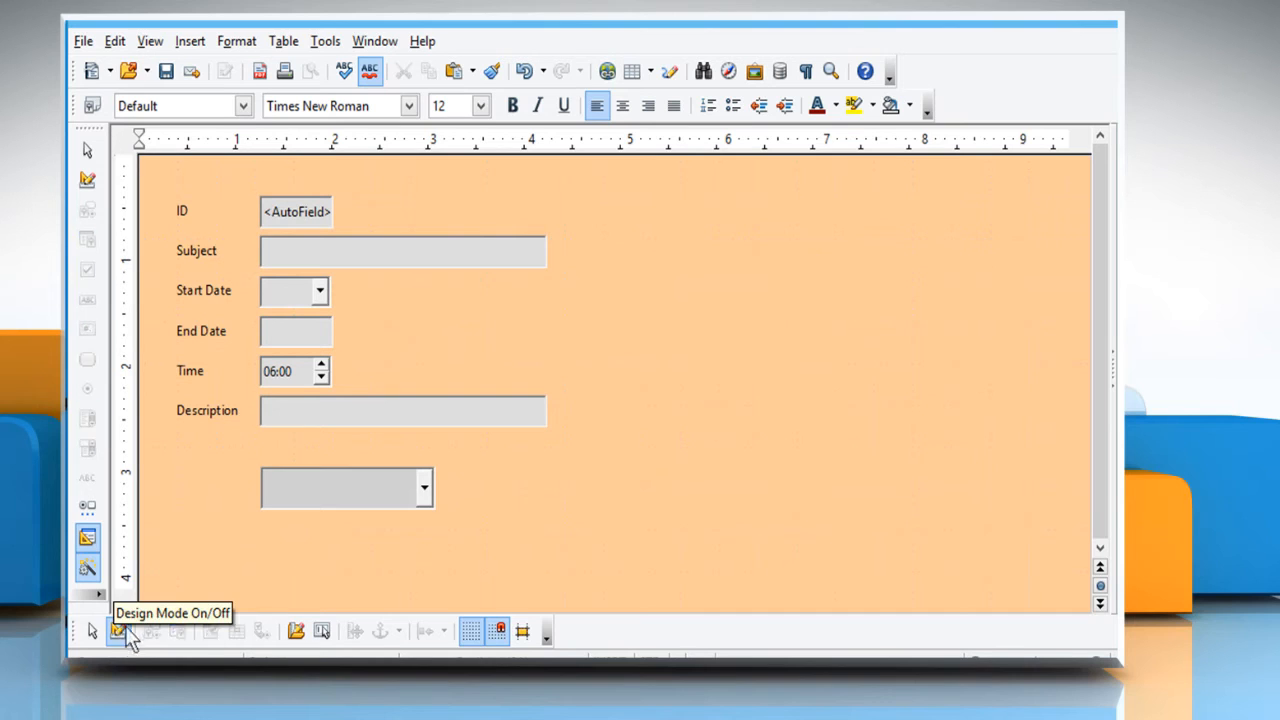
click(345, 488)
click(285, 531)
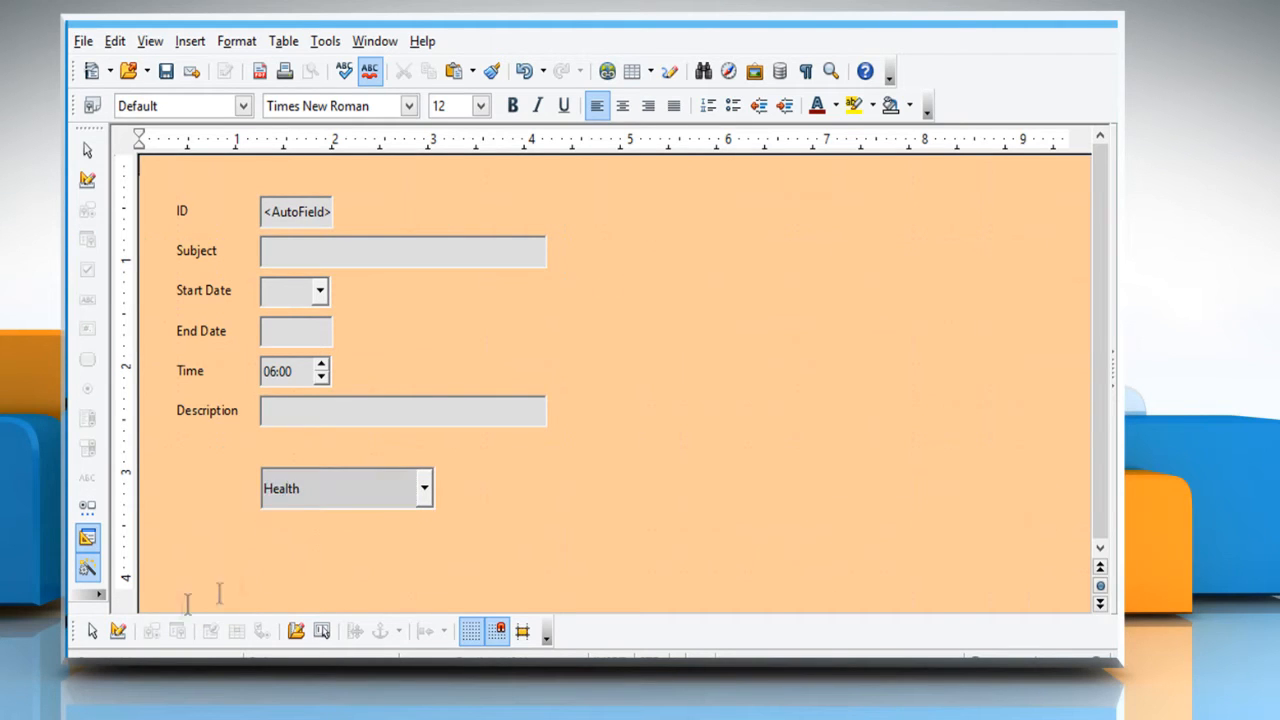
Return to design mode, dismissing the save error and discarding the test record.
click(118, 631)
click(540, 378)
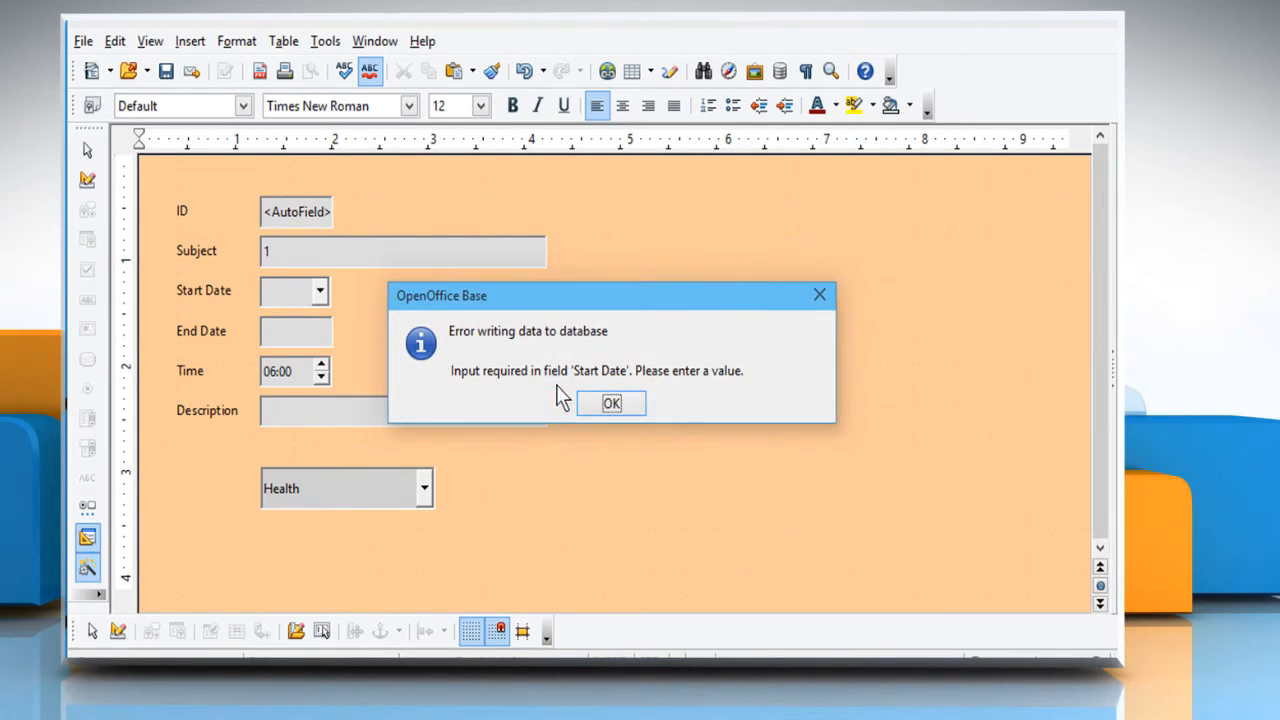
click(610, 404)
click(118, 631)
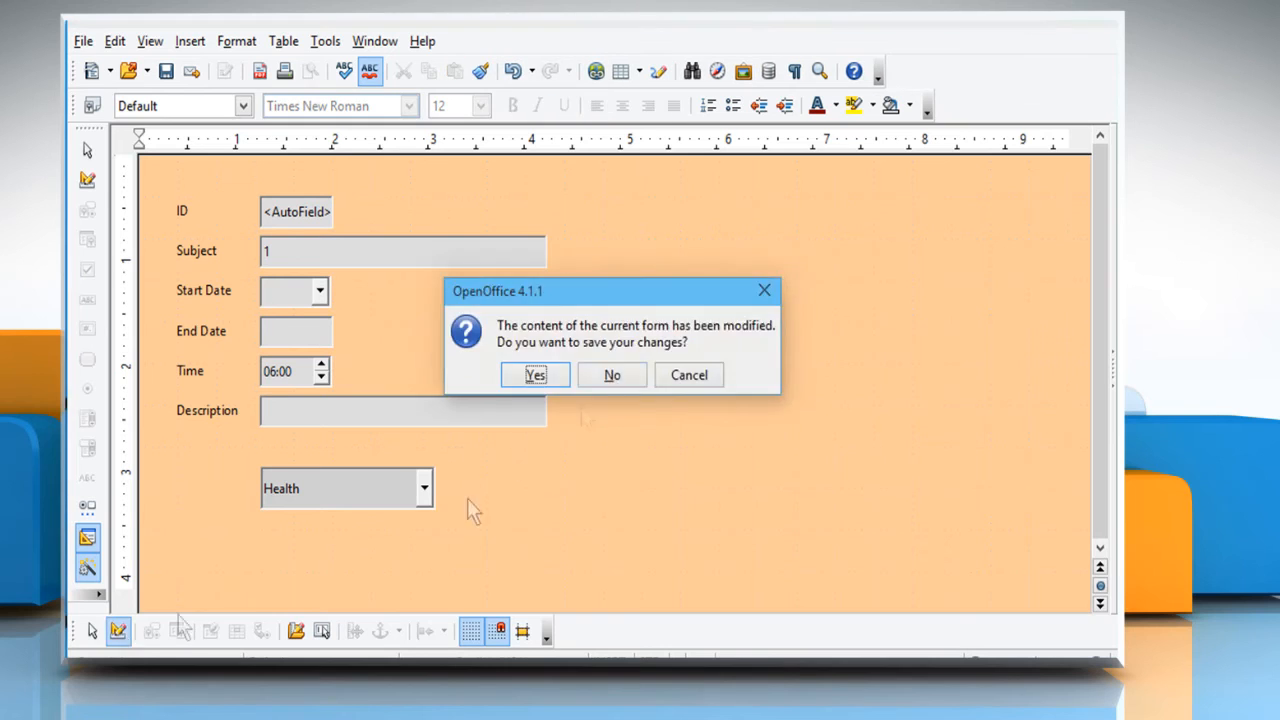
click(600, 378)
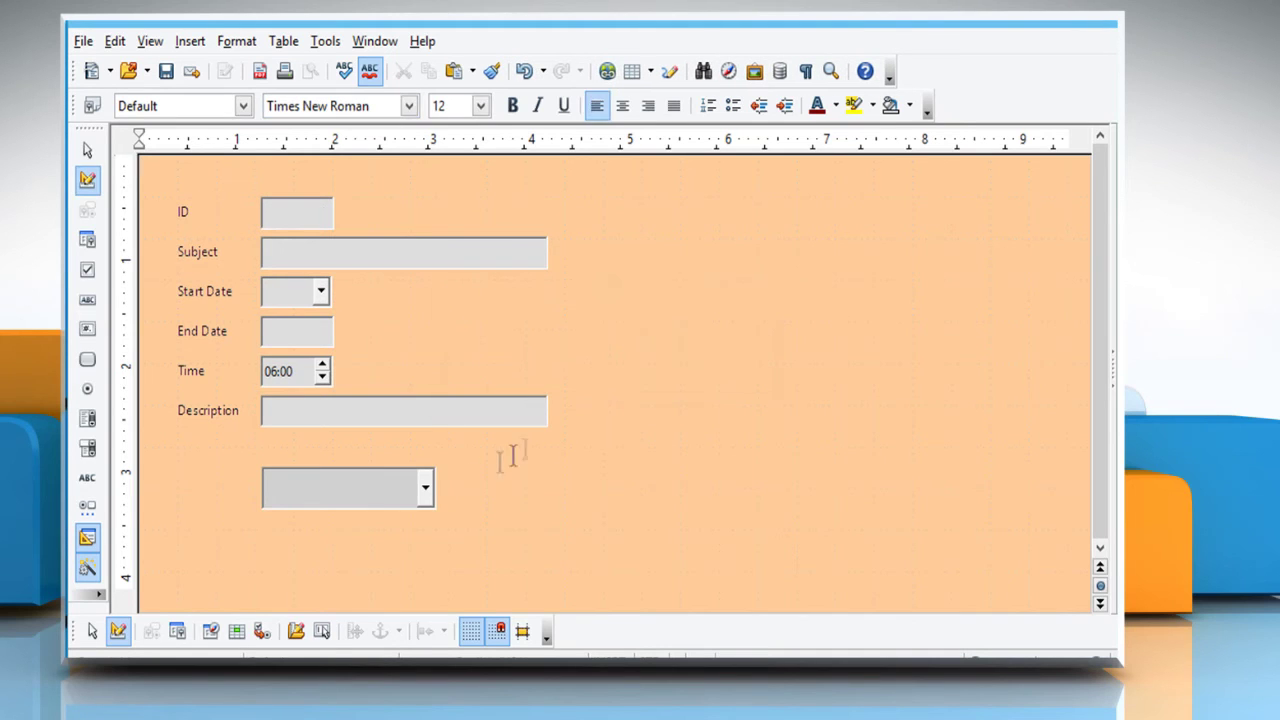
Set the list box height to 0.2 inches in Position and Size.
right_click(402, 492)
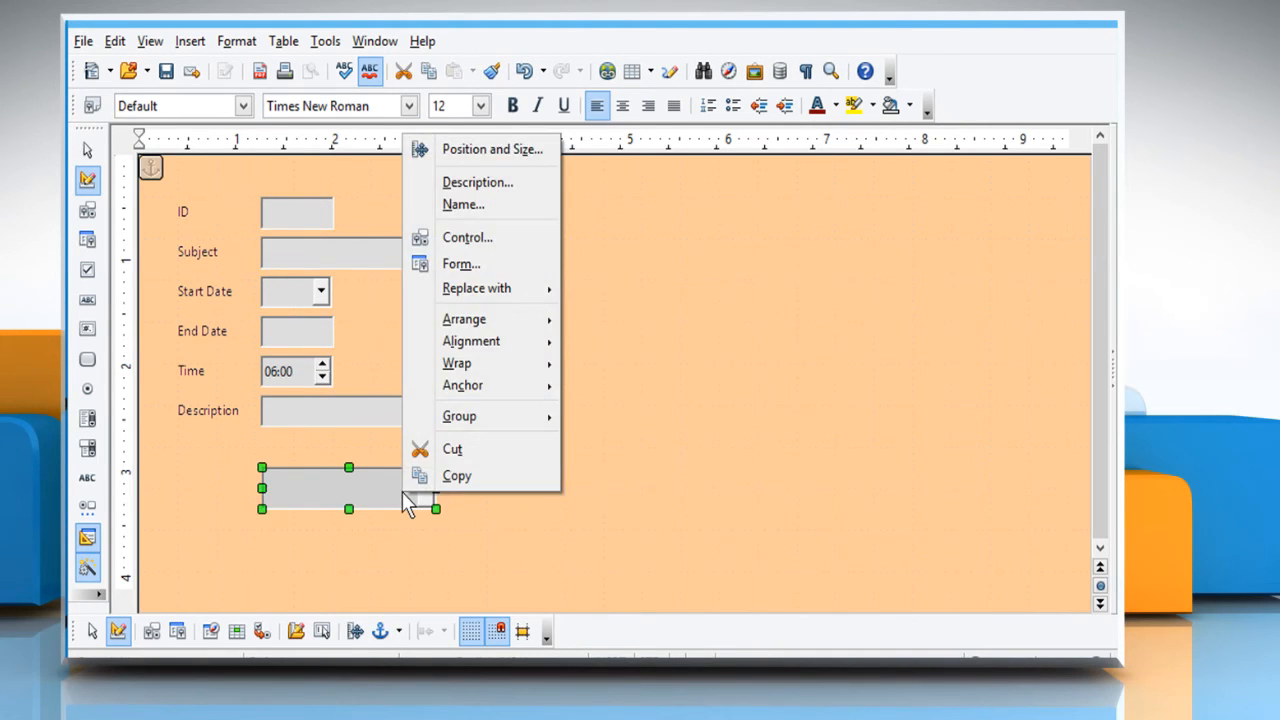
click(492, 149)
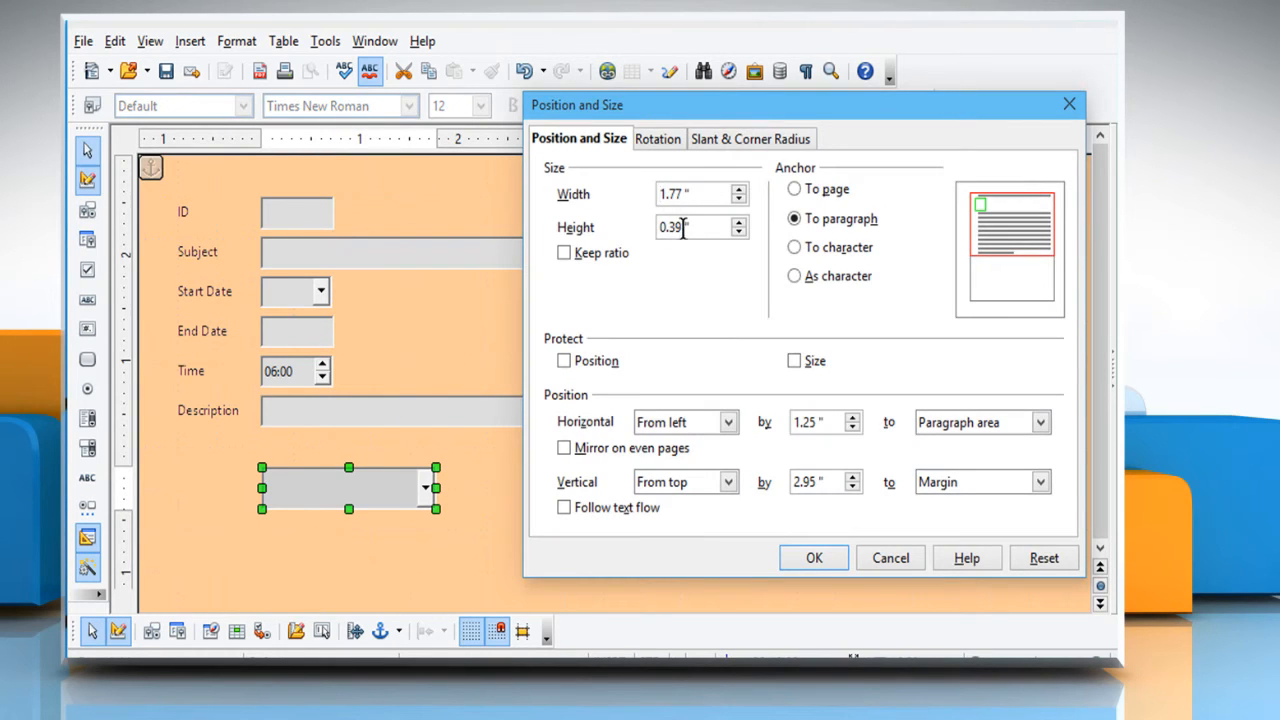
drag(683, 228, 651, 229)
text(2)
click(814, 558)
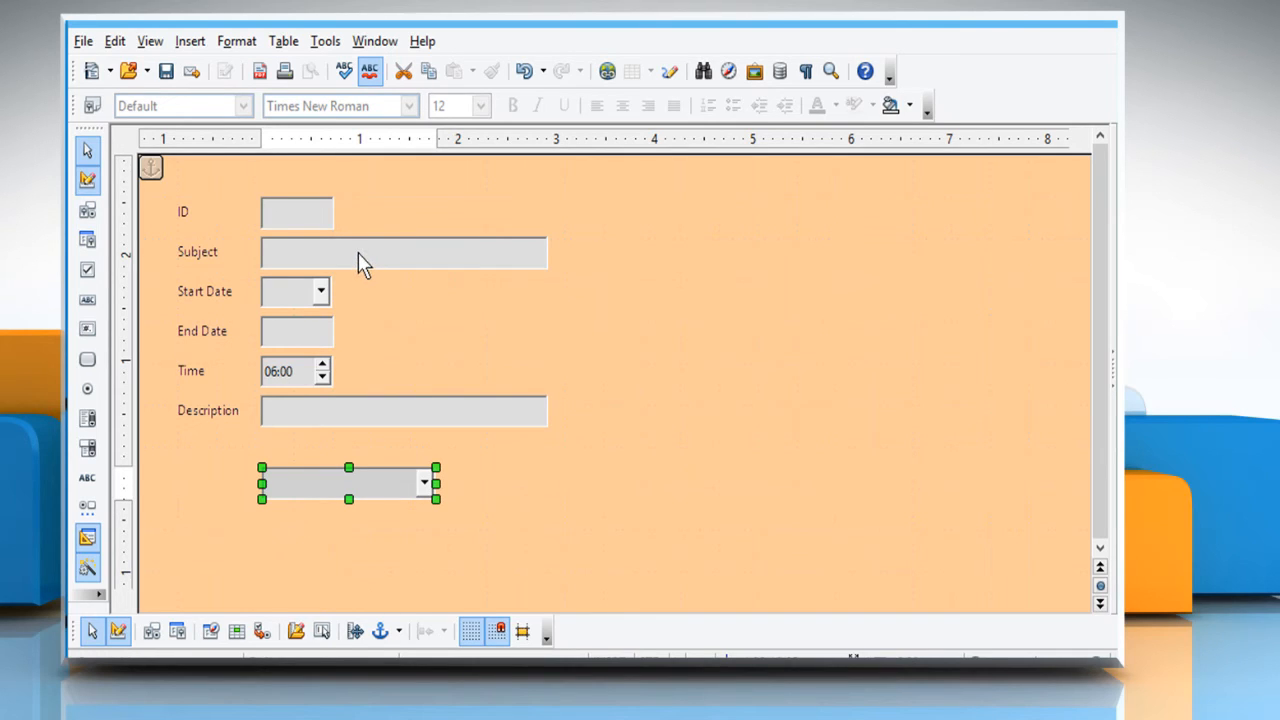
Enter the Subject group and delete its text box, keeping the Subject label.
click(358, 253)
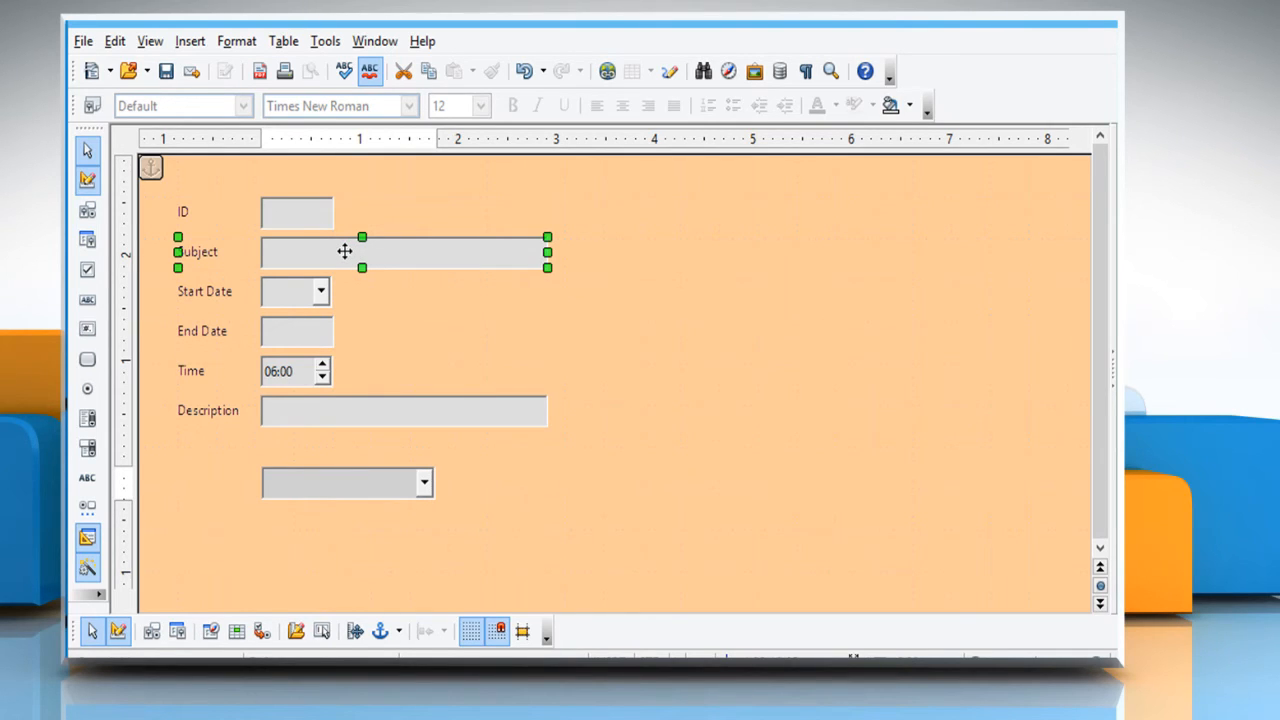
right_click(344, 251)
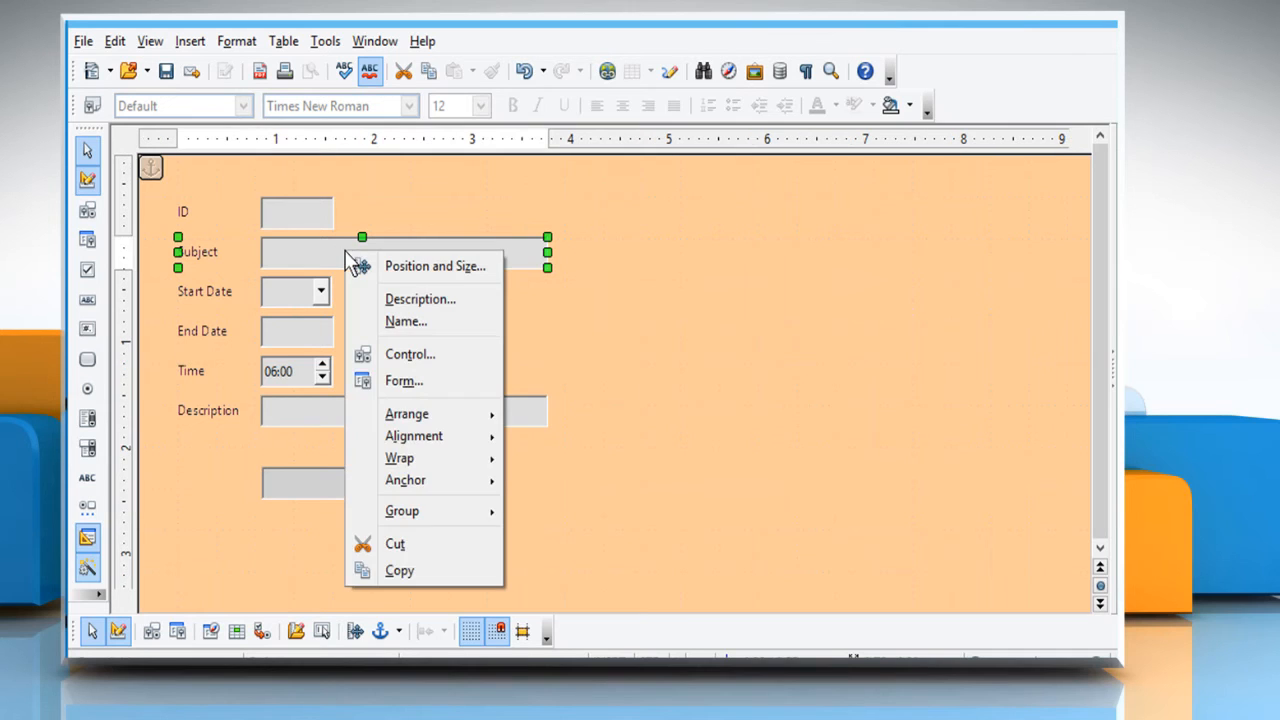
mouse_move(420, 511)
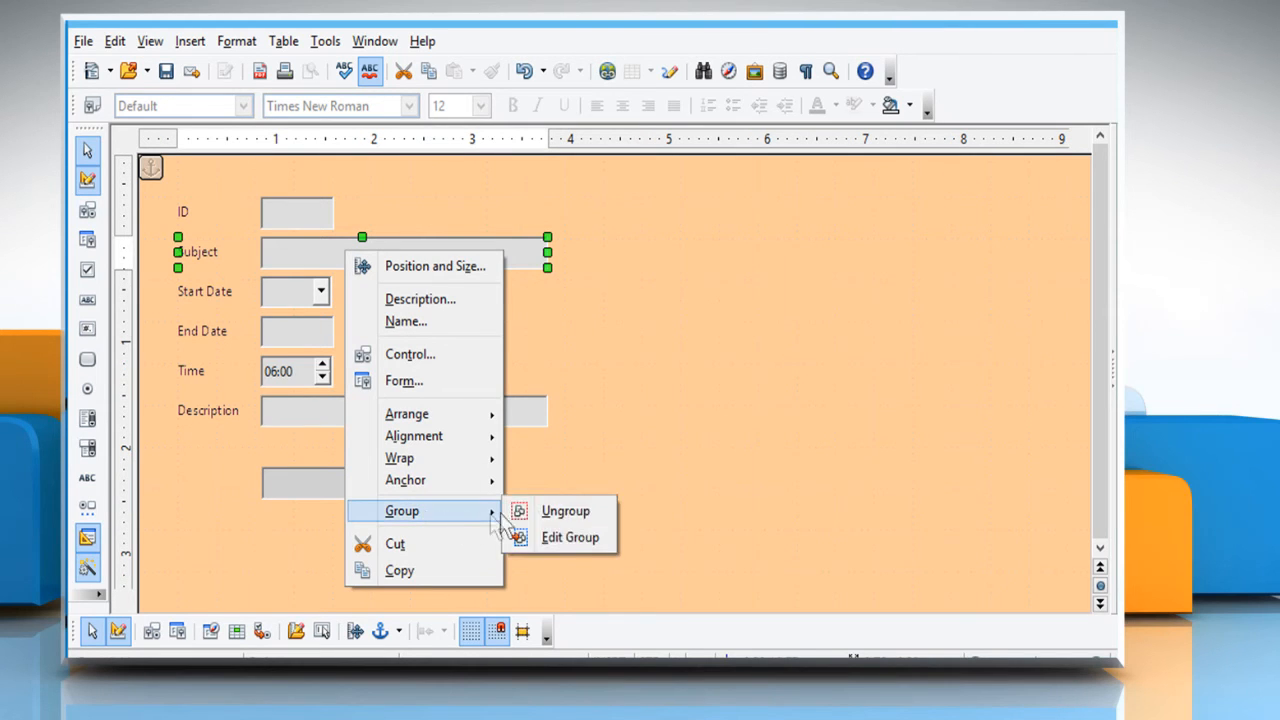
click(566, 537)
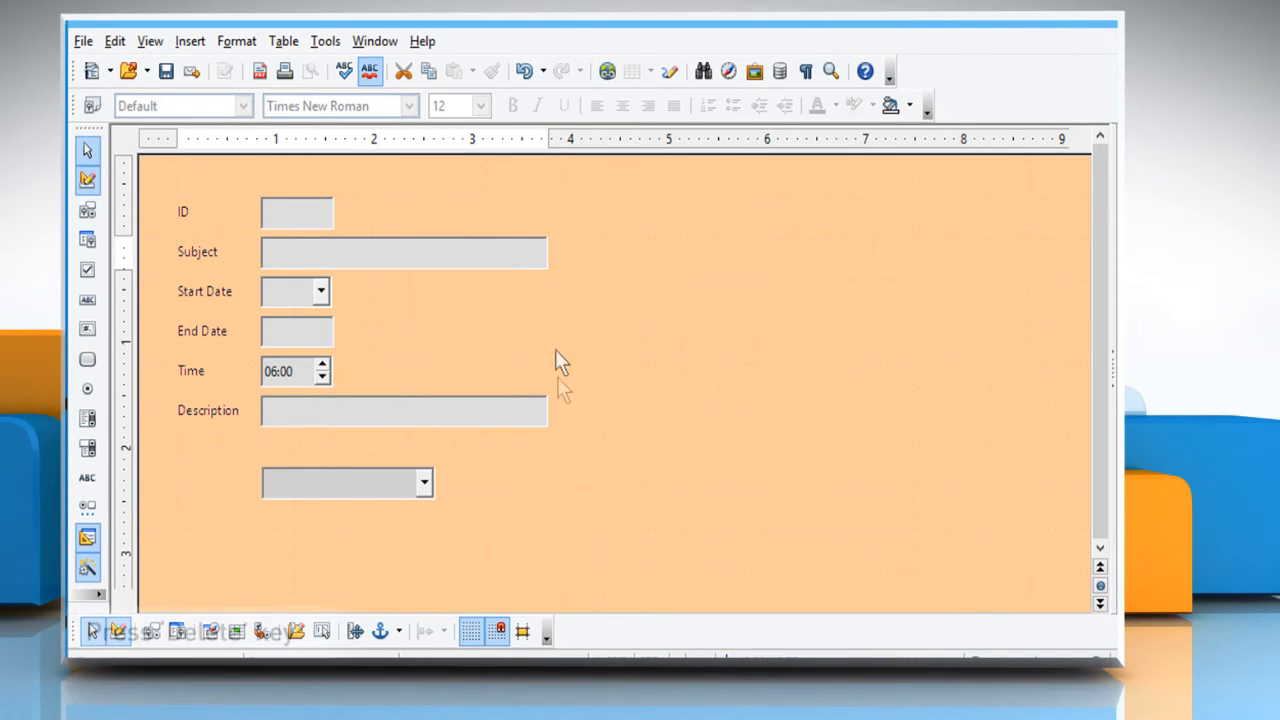
click(493, 250)
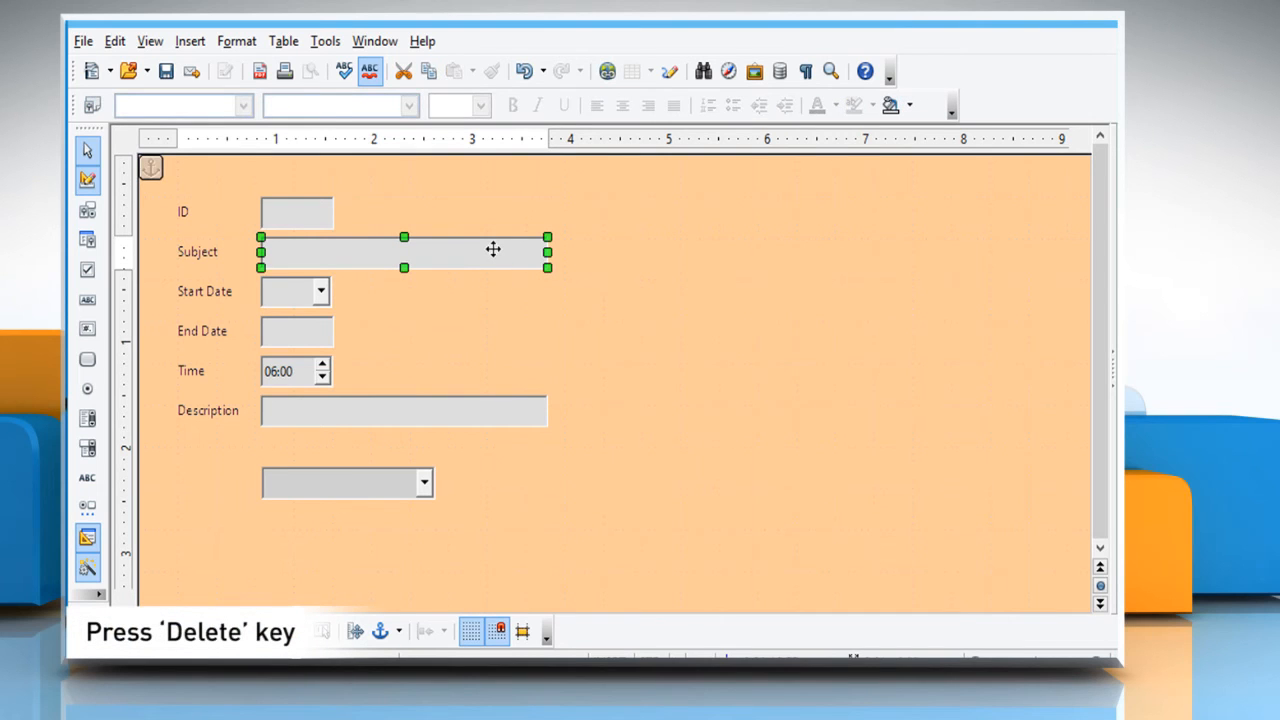
key(Delete)
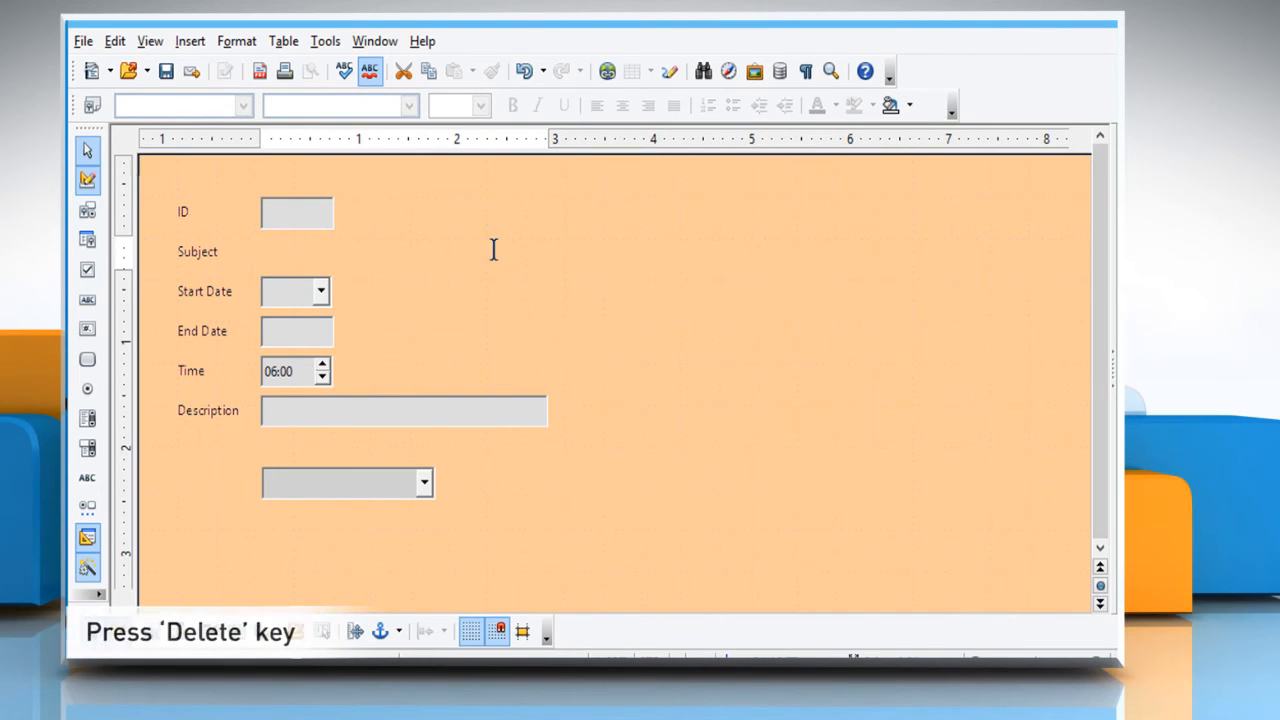
Move the list box beside the Subject label and group the two together.
click(352, 483)
drag(352, 490, 336, 252)
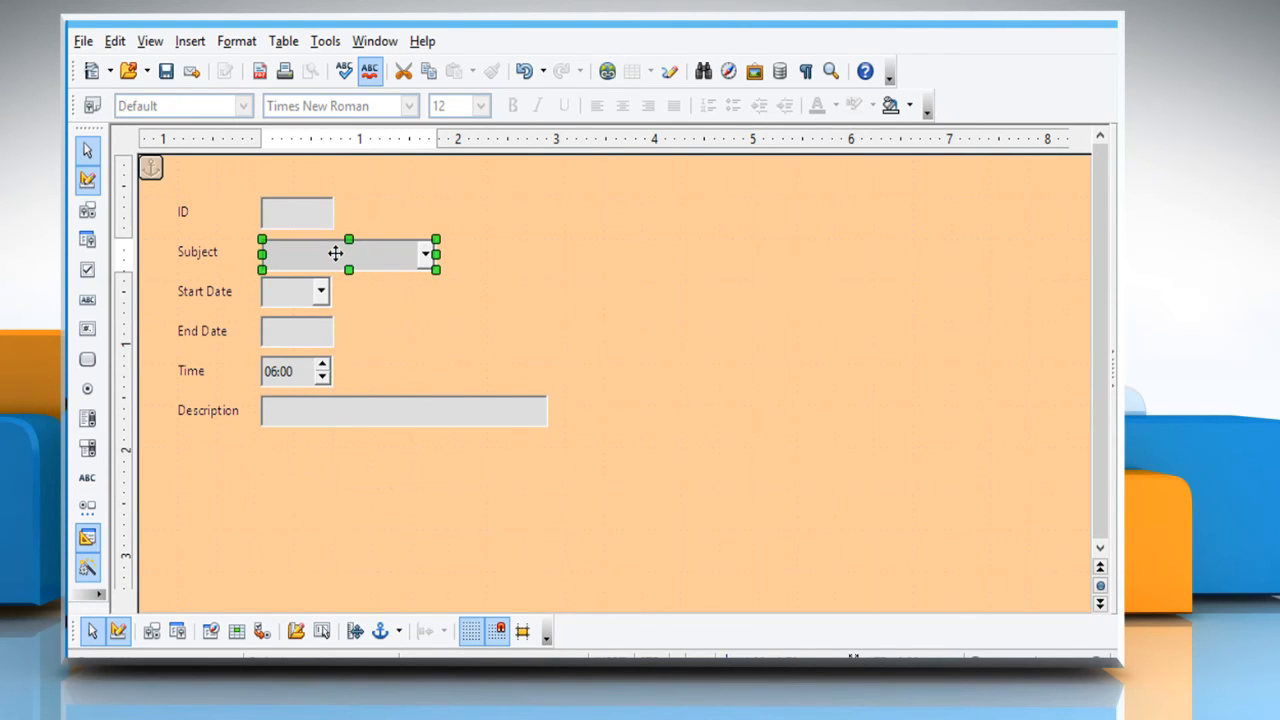
click(198, 252)
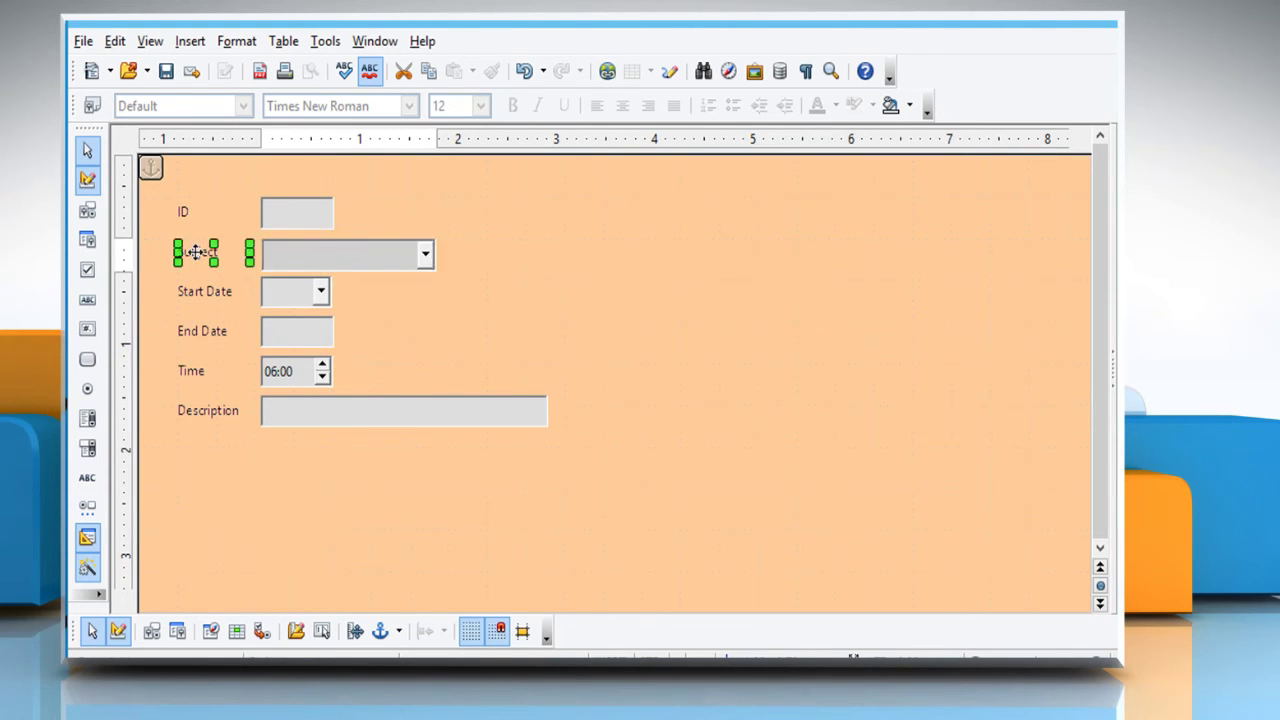
shift+click(320, 258)
right_click(327, 259)
mouse_move(384, 467)
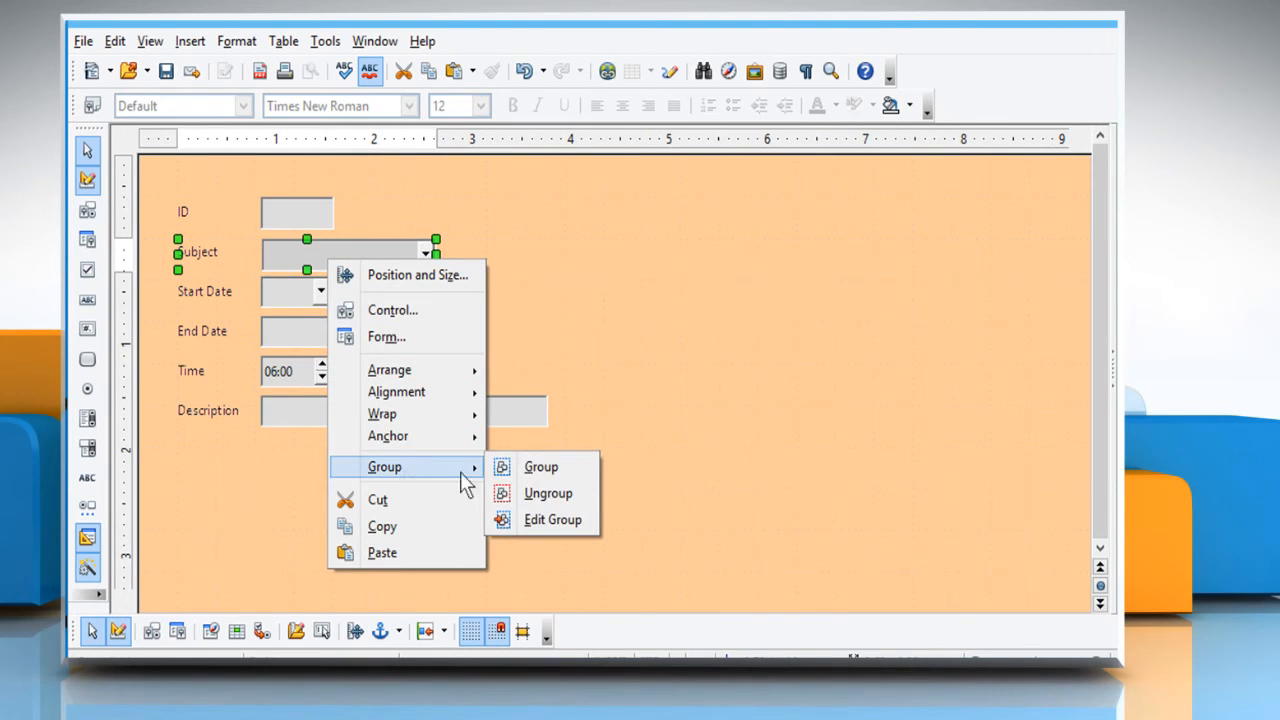
click(541, 467)
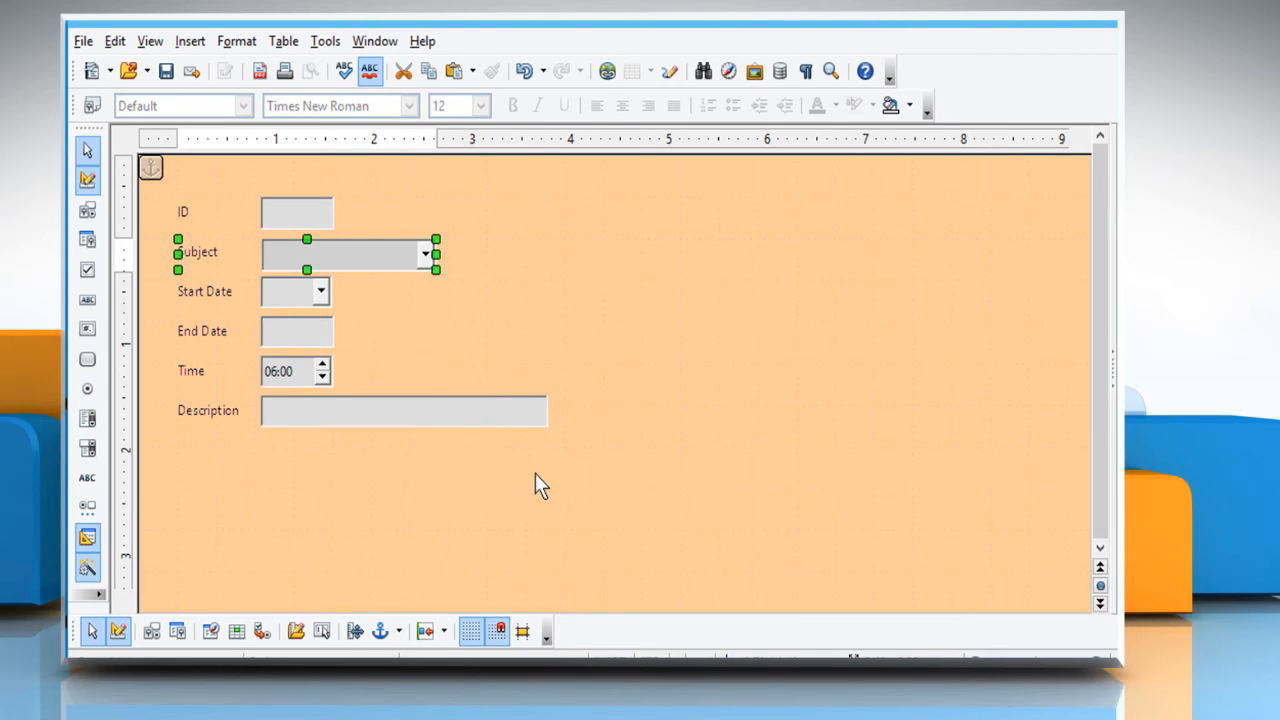
In the live form choose Health as Subject, set Start Date to 05/20/15 and save.
click(118, 631)
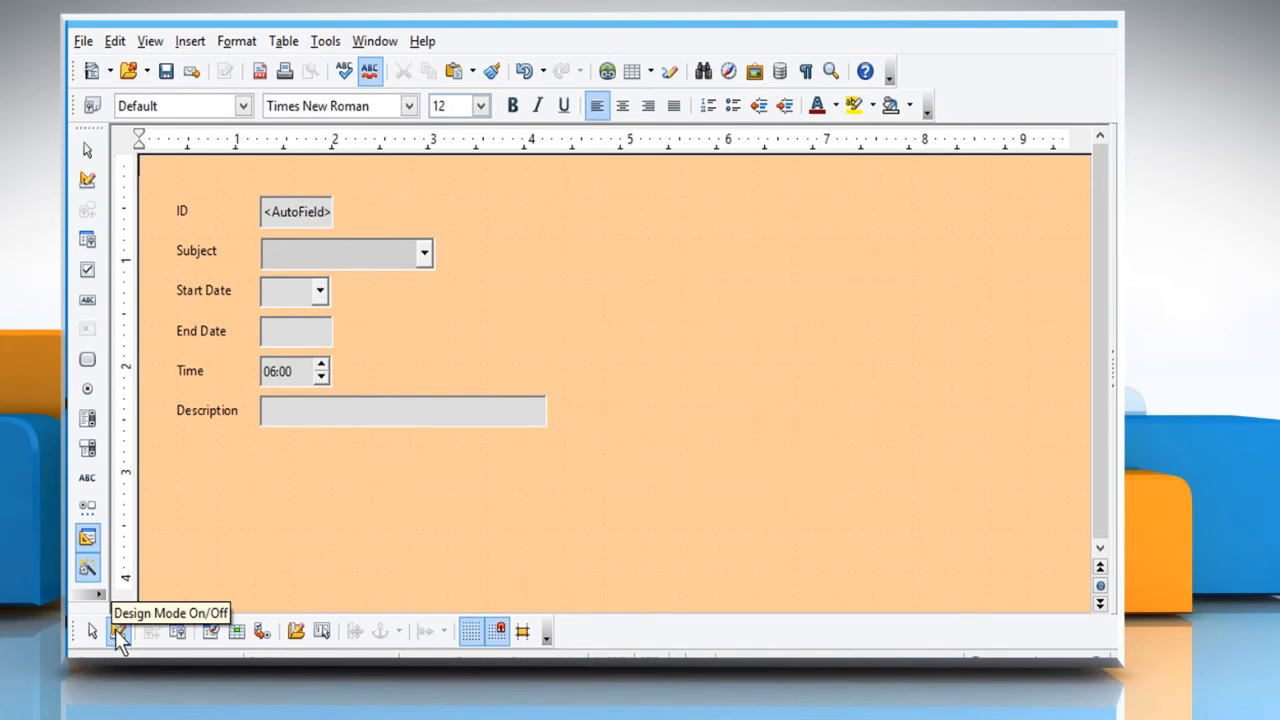
click(424, 252)
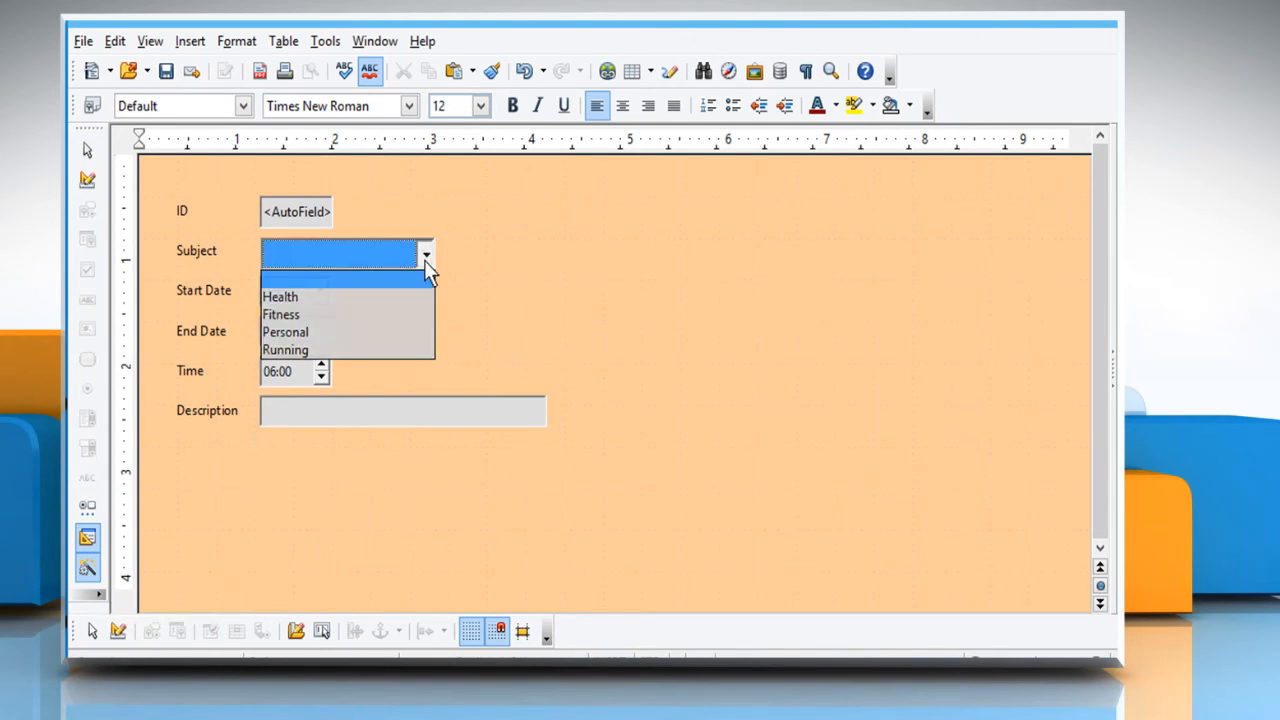
click(300, 300)
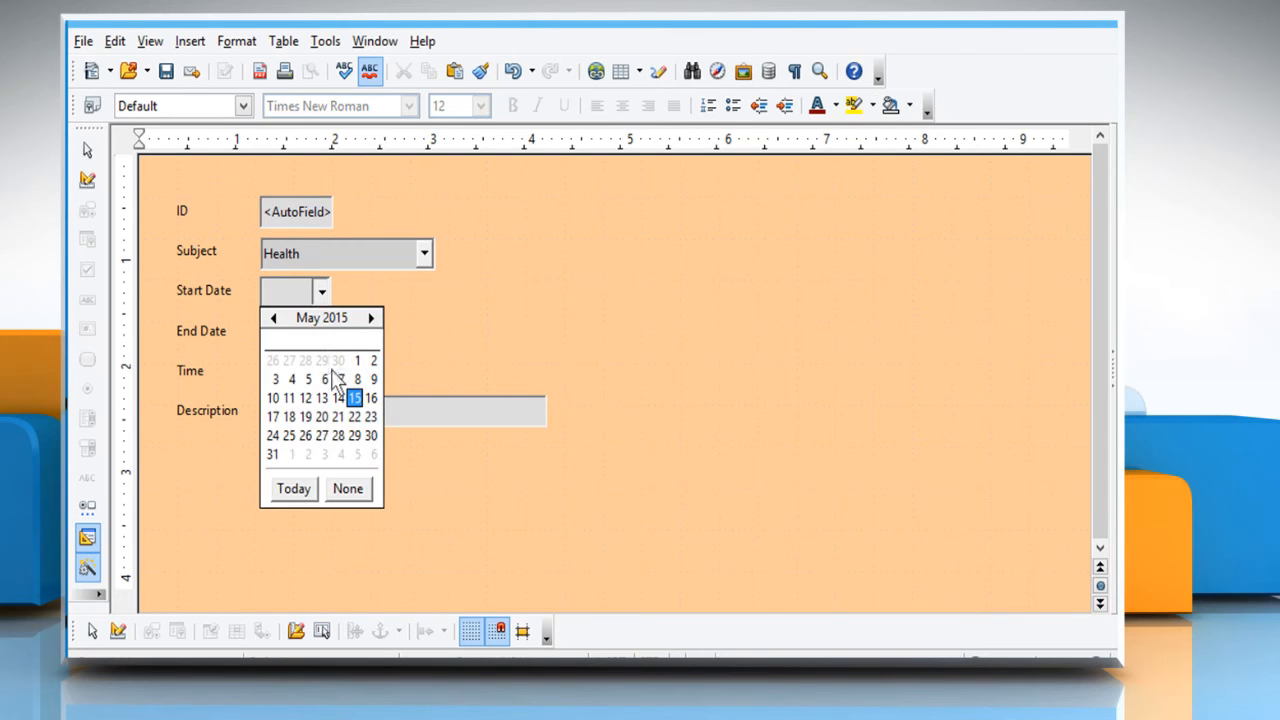
click(321, 416)
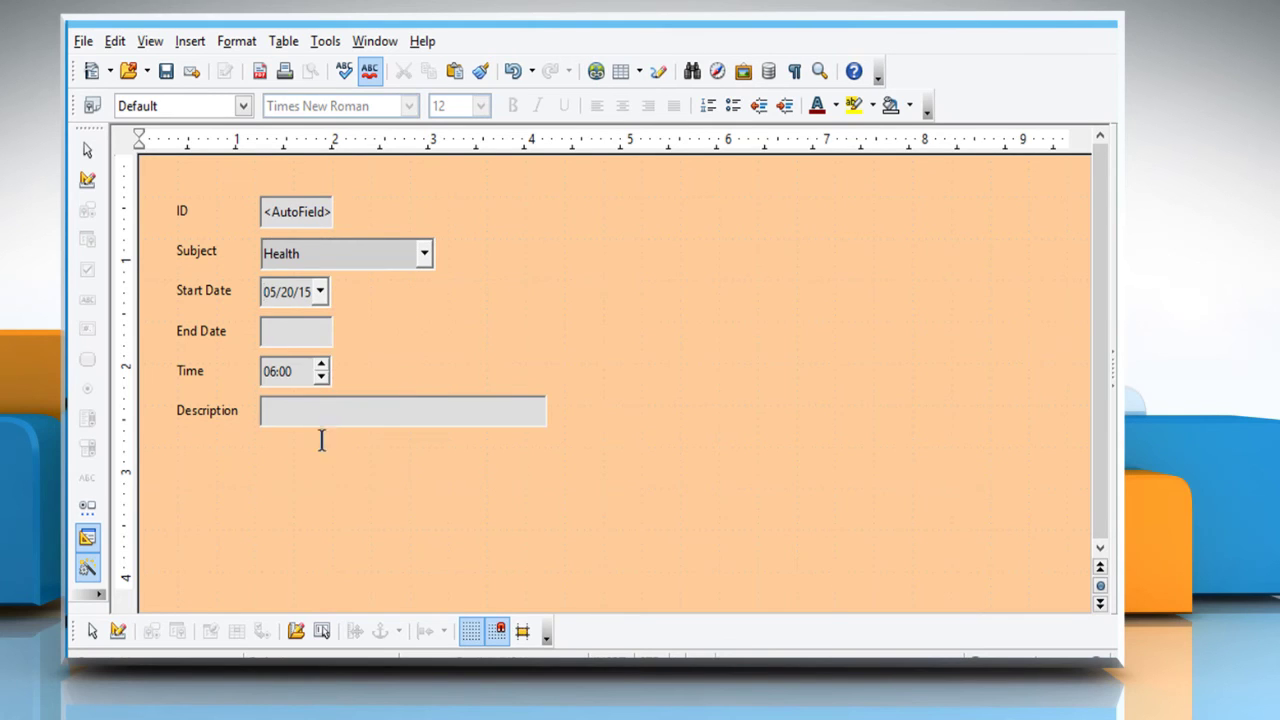
click(166, 71)
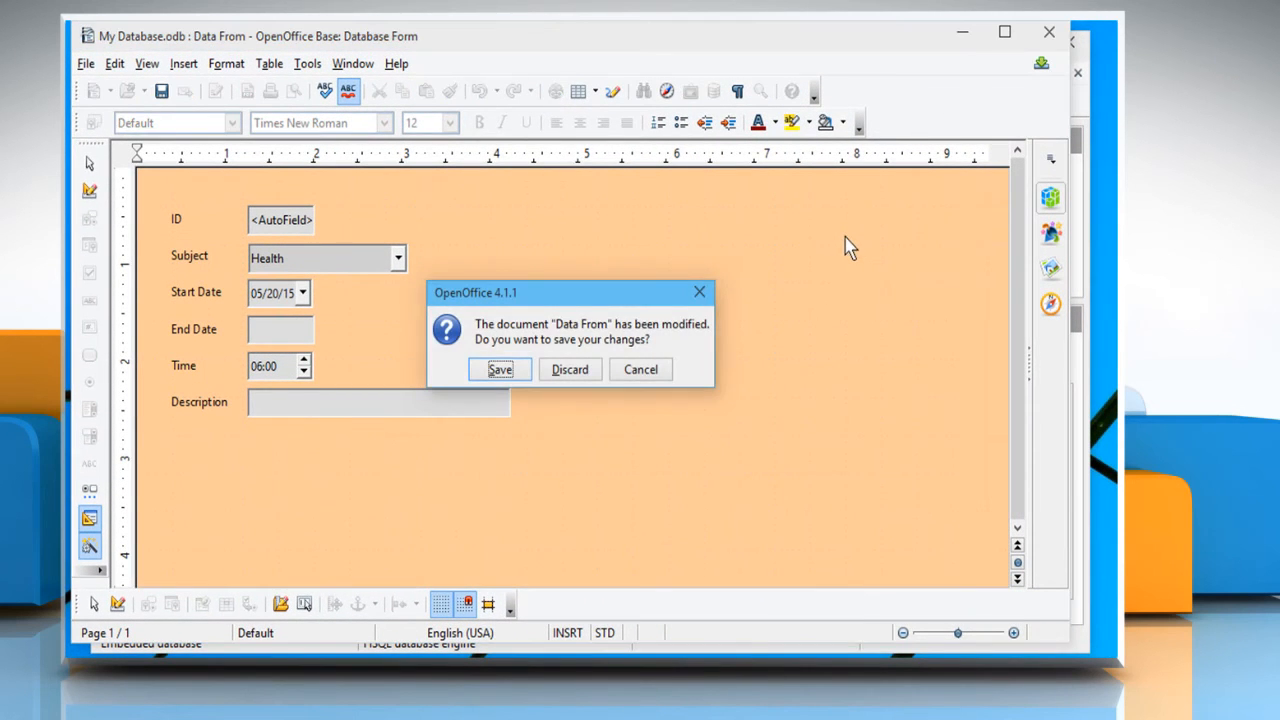
Close the Data From form, saving its changes, back to the Forms list.
click(490, 372)
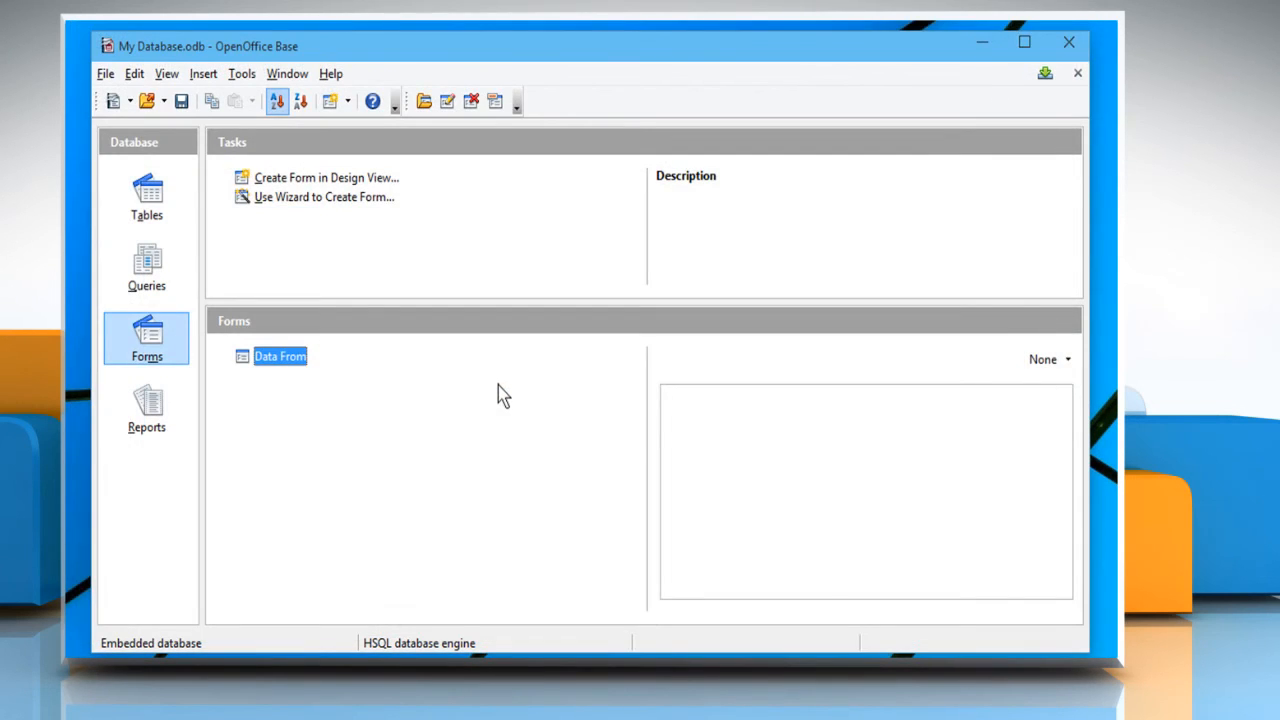